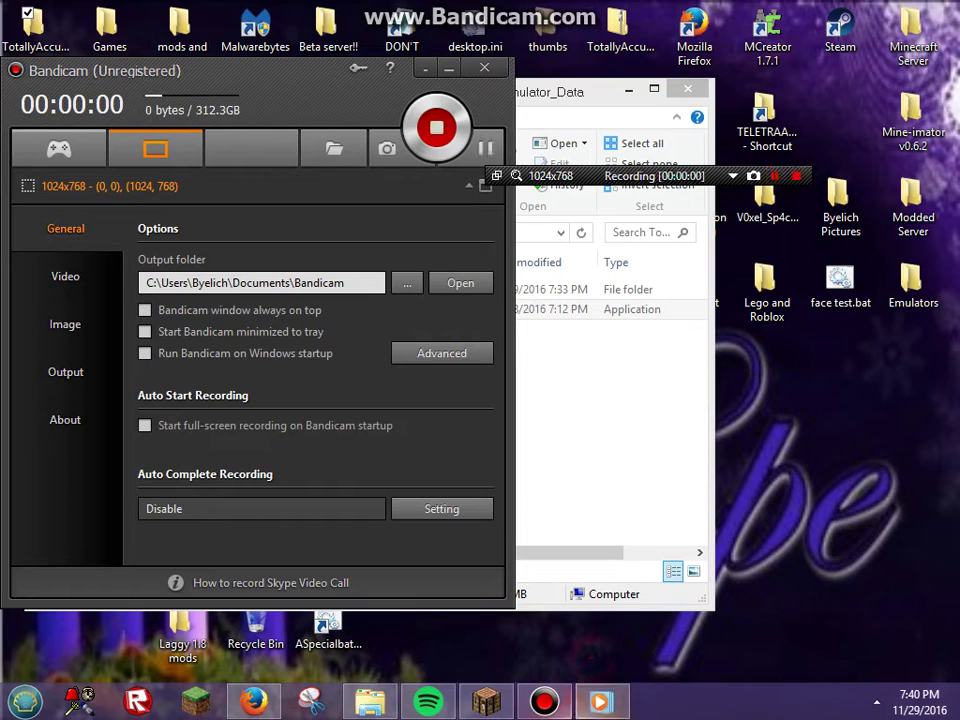
mouse_move(565, 710)
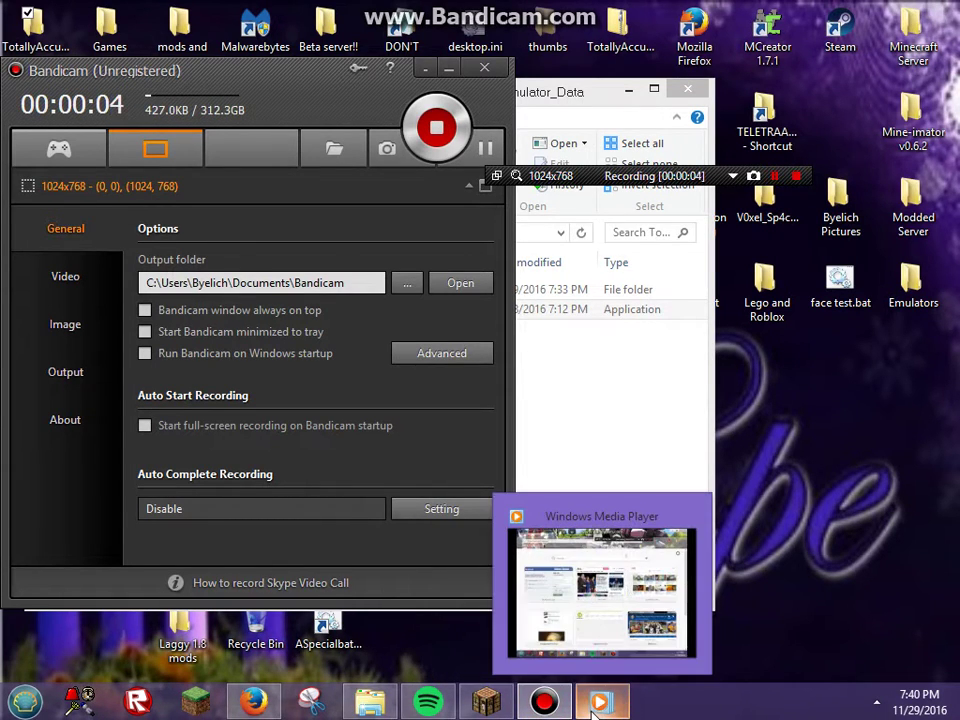
click(594, 710)
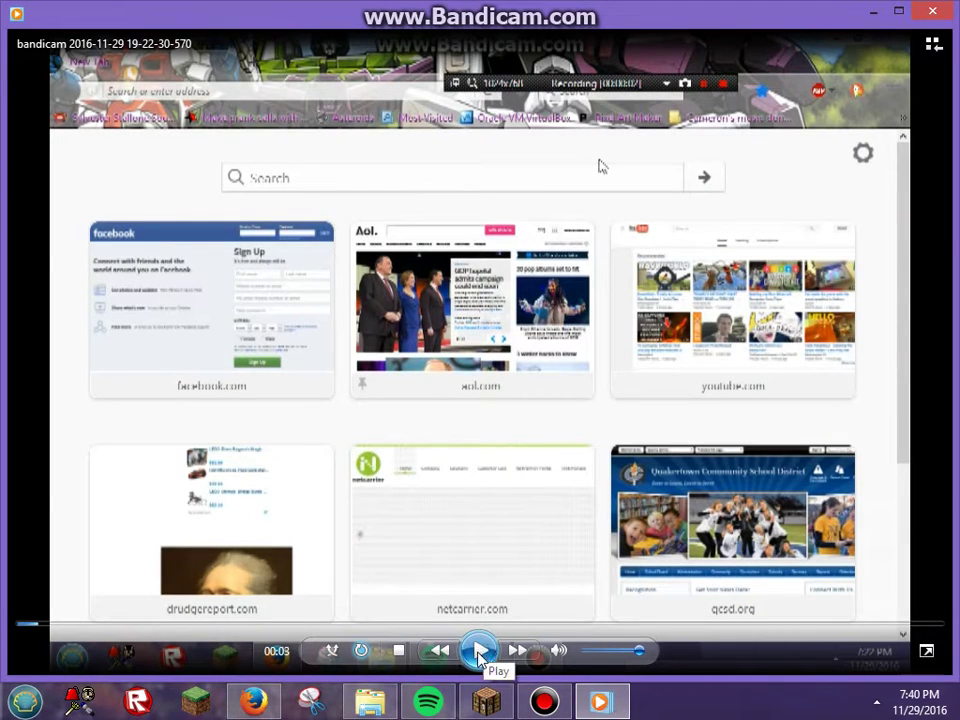
Step: Play the saved capture full screen, showing Firefox's new-tab page with its site tiles
click(926, 650)
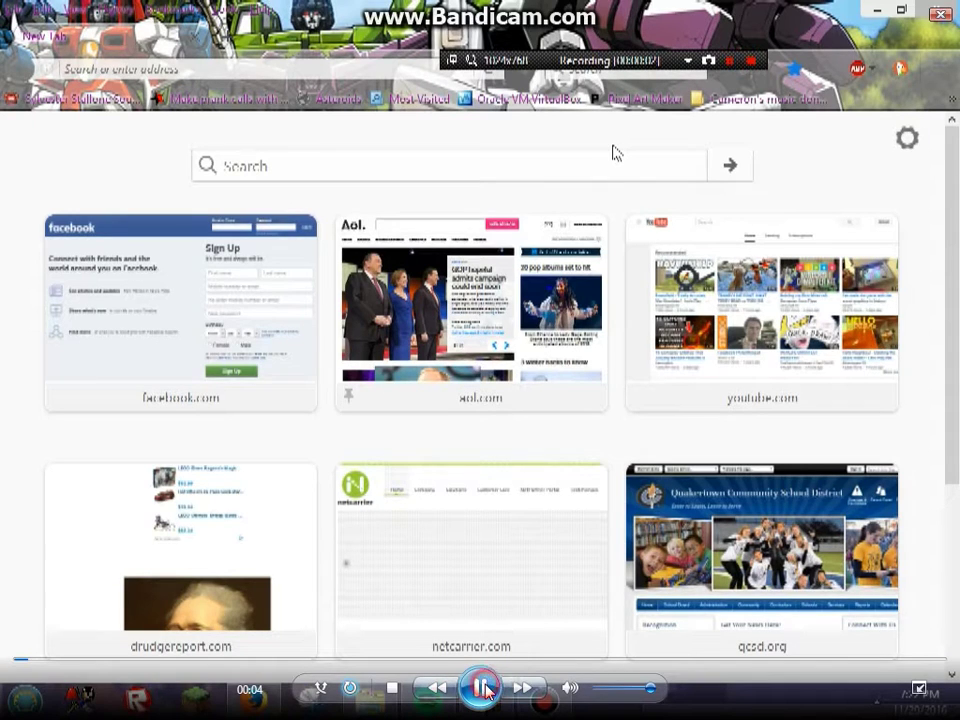
click(483, 688)
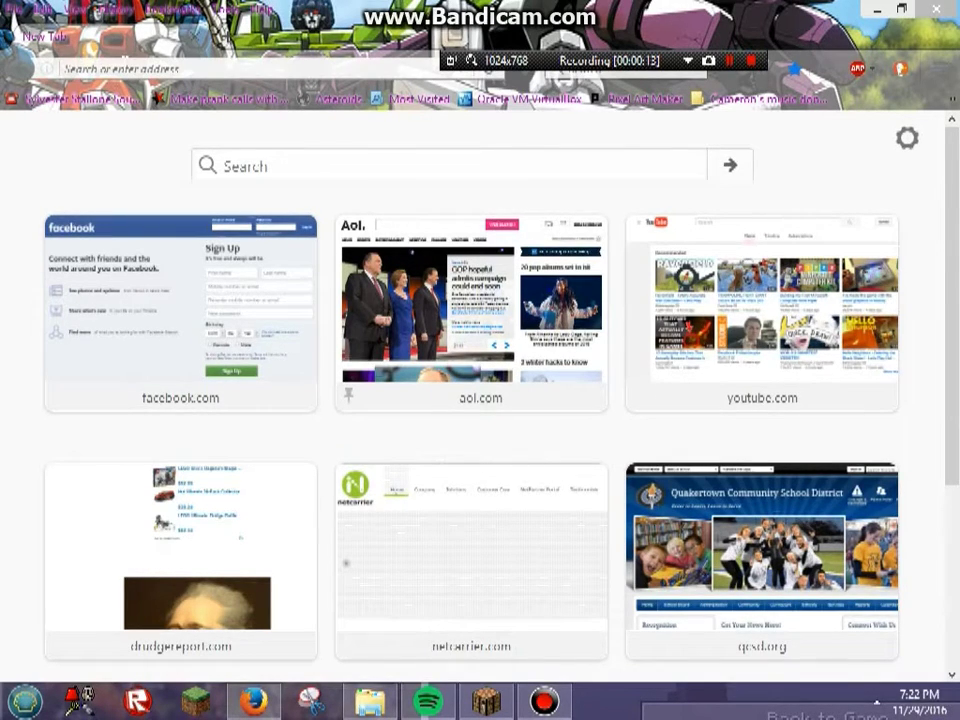
mouse_move(686, 392)
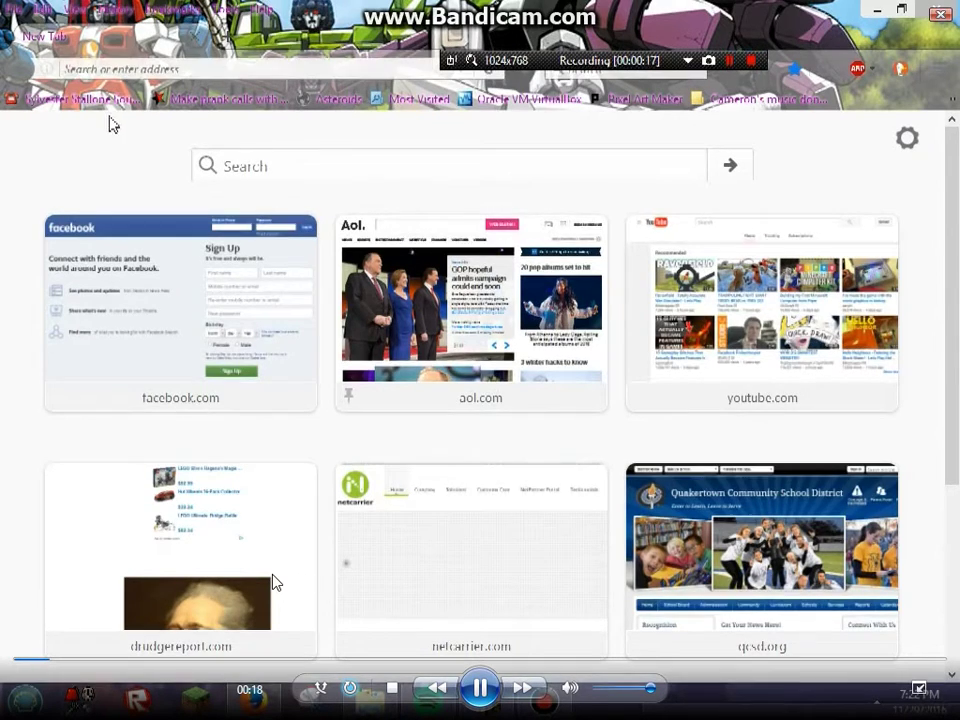
Step: Seek past the DuckDuckGo tabs game results to Landfall's 'GET THE T.A.B.S OPEN ALPHA!' page
click(92, 662)
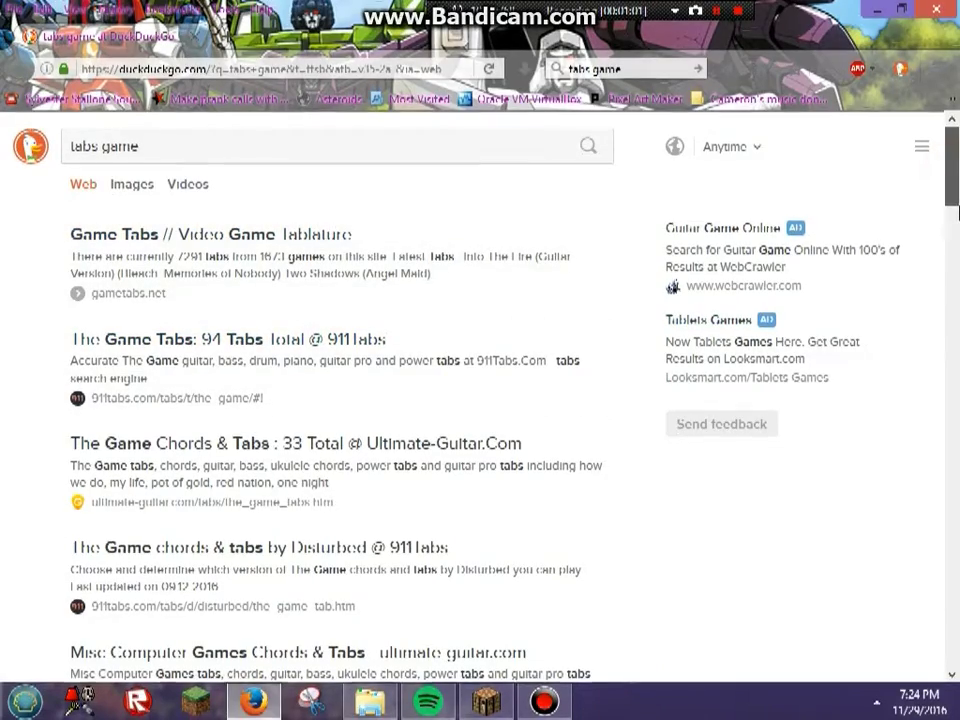
mouse_move(690, 618)
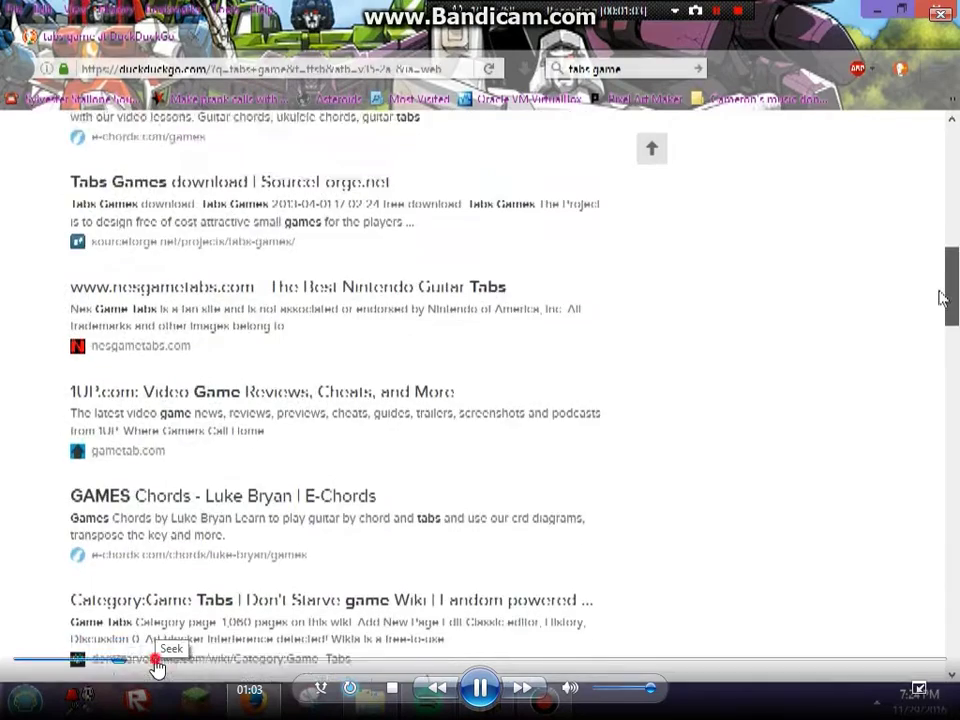
click(157, 667)
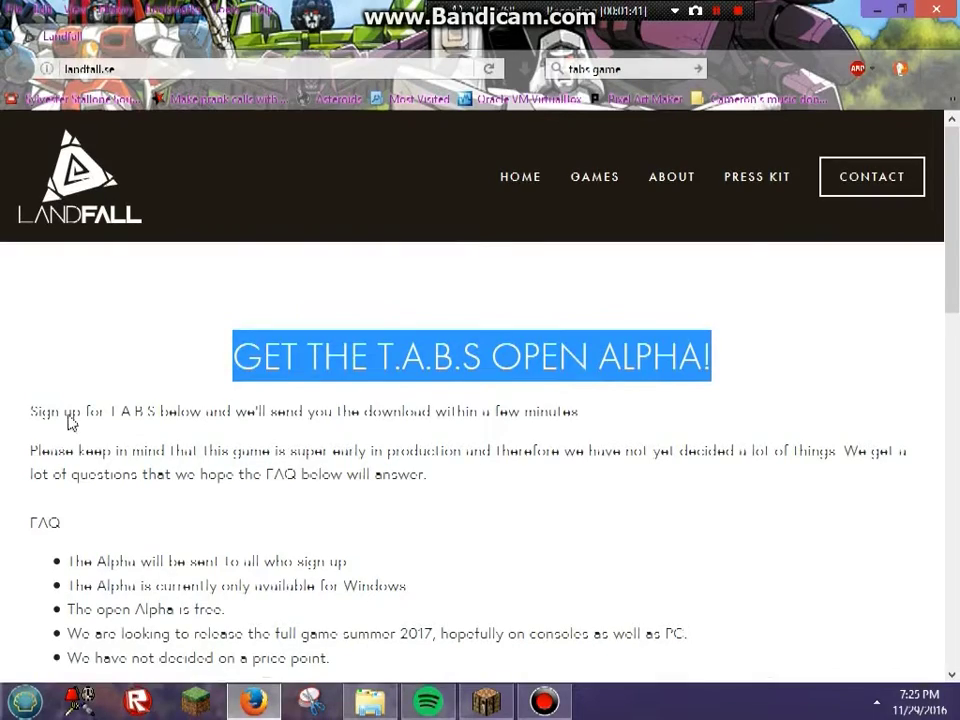
Step: Scroll down to the alpha sign-up form and clear the Email Address field
scroll(358, 456, down, 5)
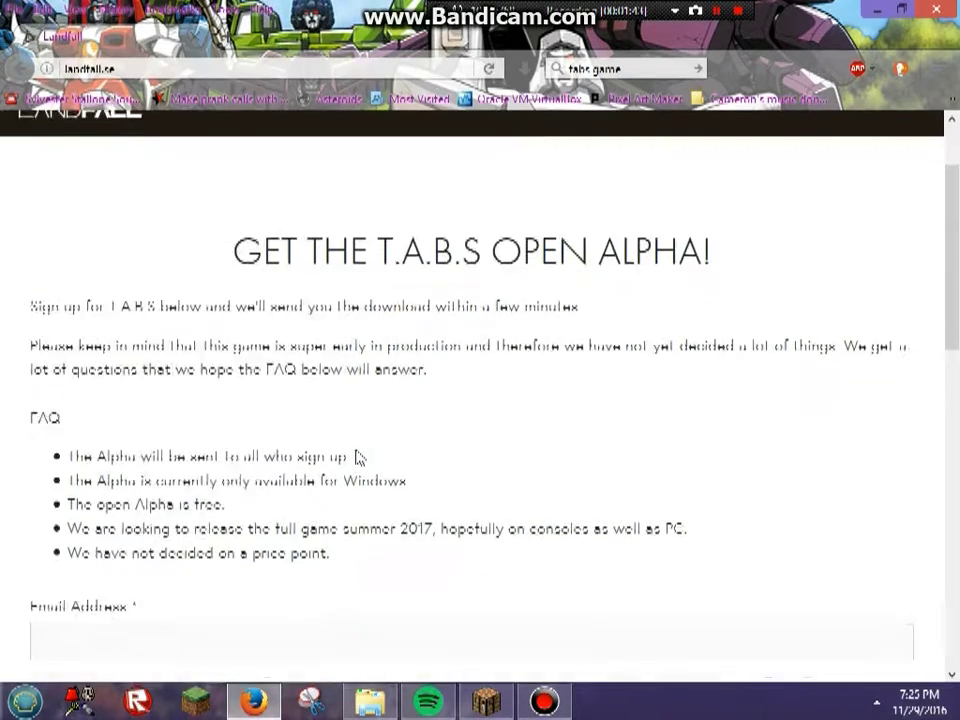
scroll(130, 415, down, 8)
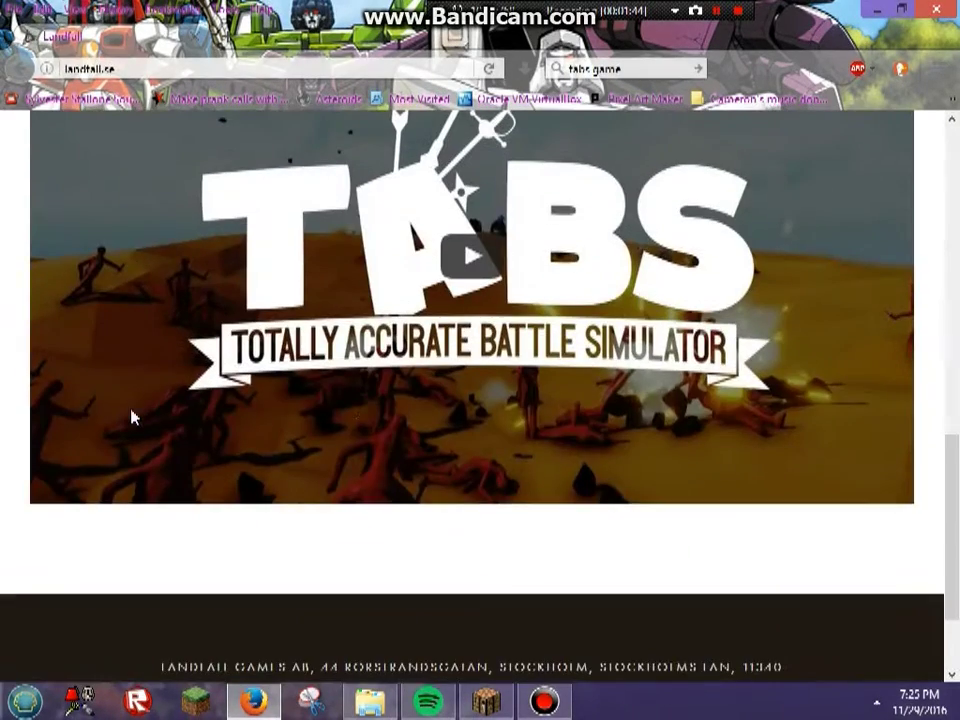
scroll(306, 405, up, 5)
scroll(291, 414, down, 2)
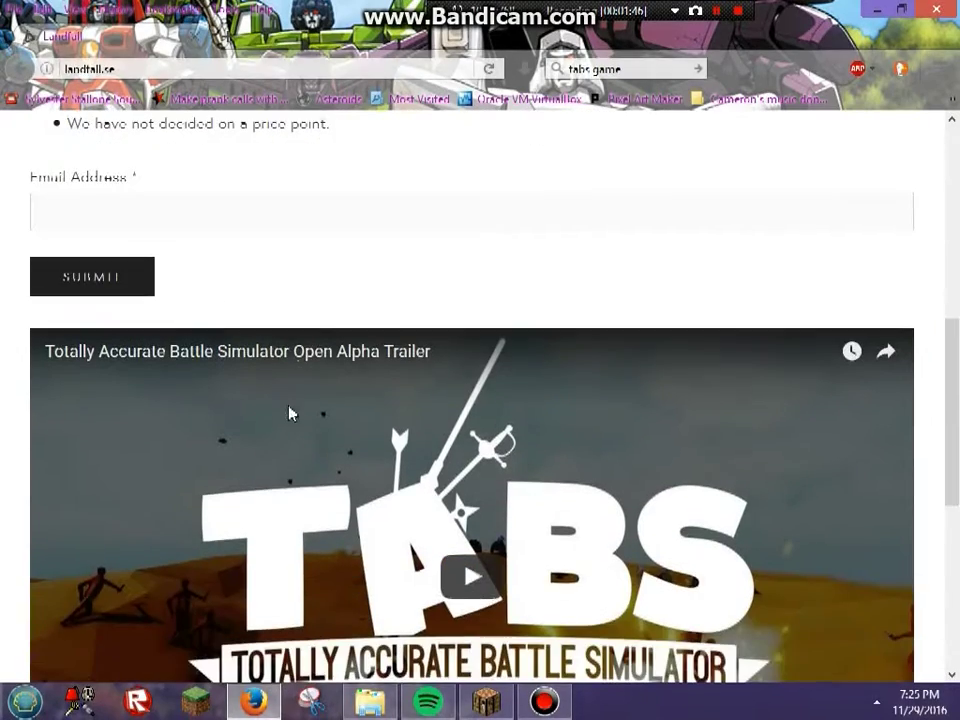
scroll(275, 413, up, 4)
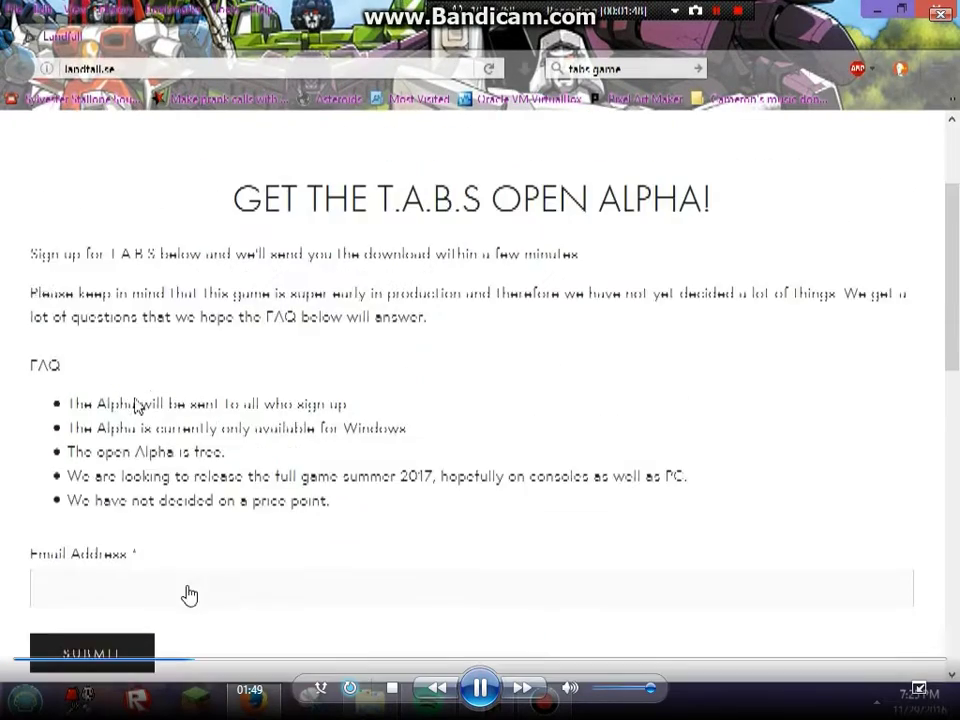
scroll(133, 405, up, 2)
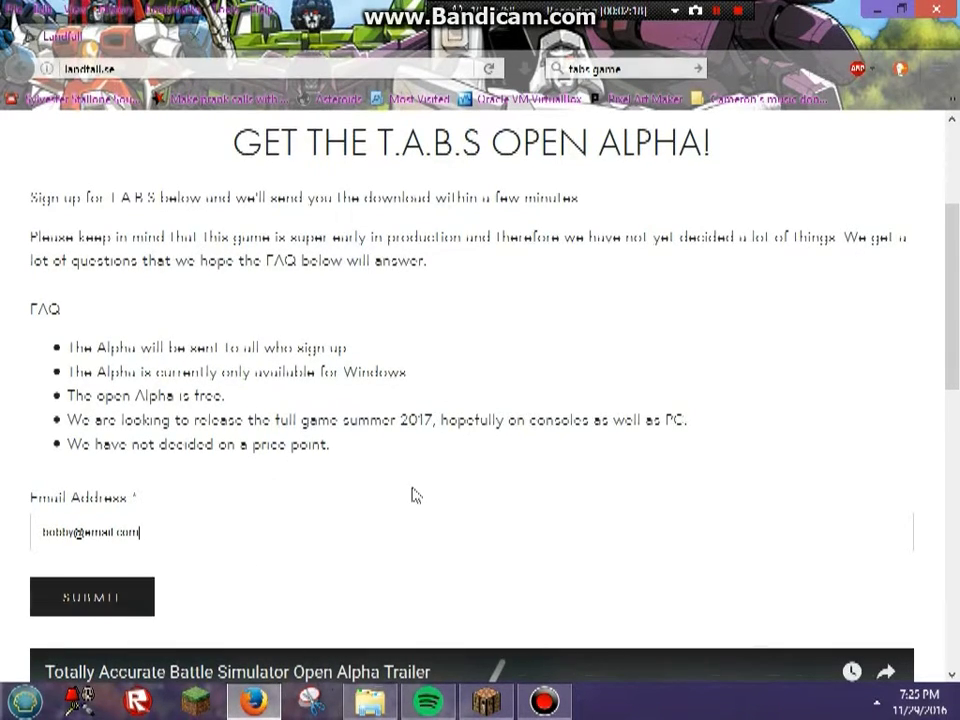
triple_click(793, 535)
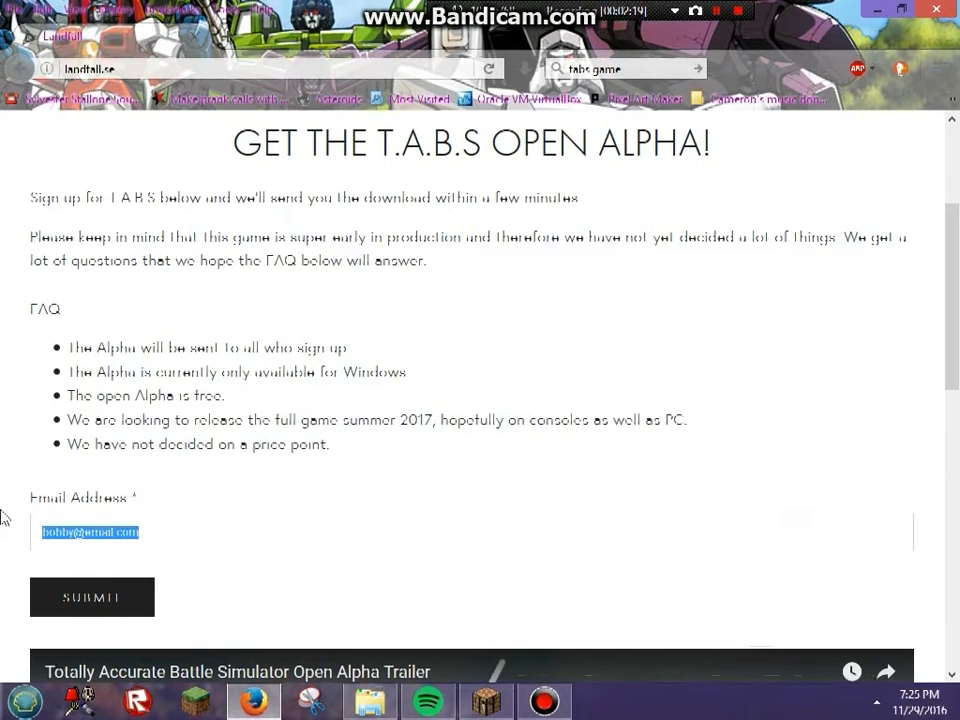
key(BackSpace)
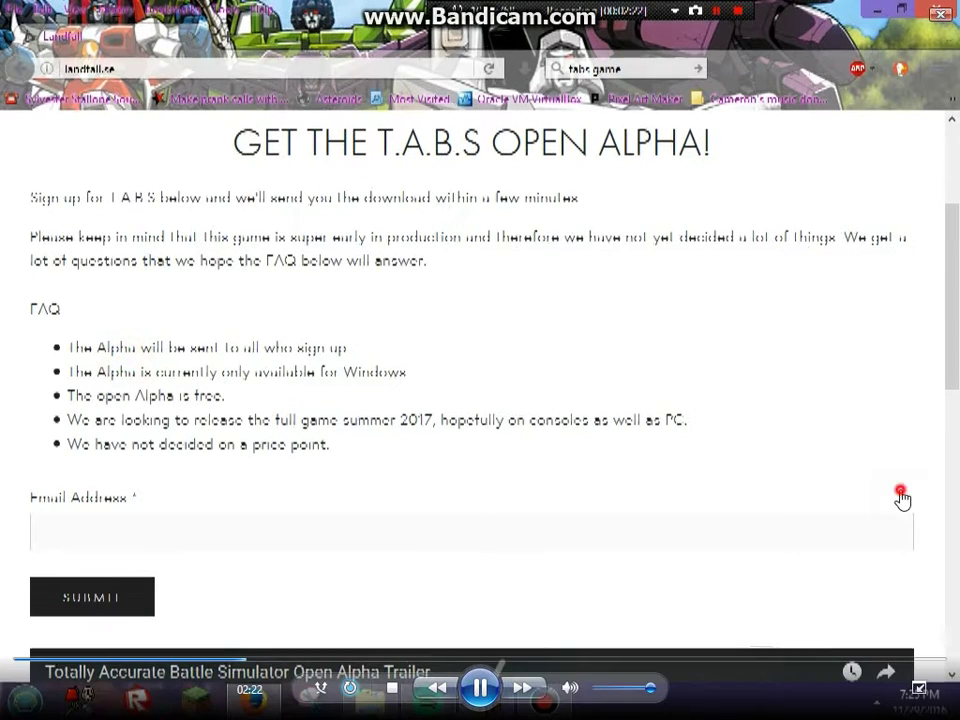
Step: Submit the form with the empty email, triggering 'Email Address is required'
click(150, 531)
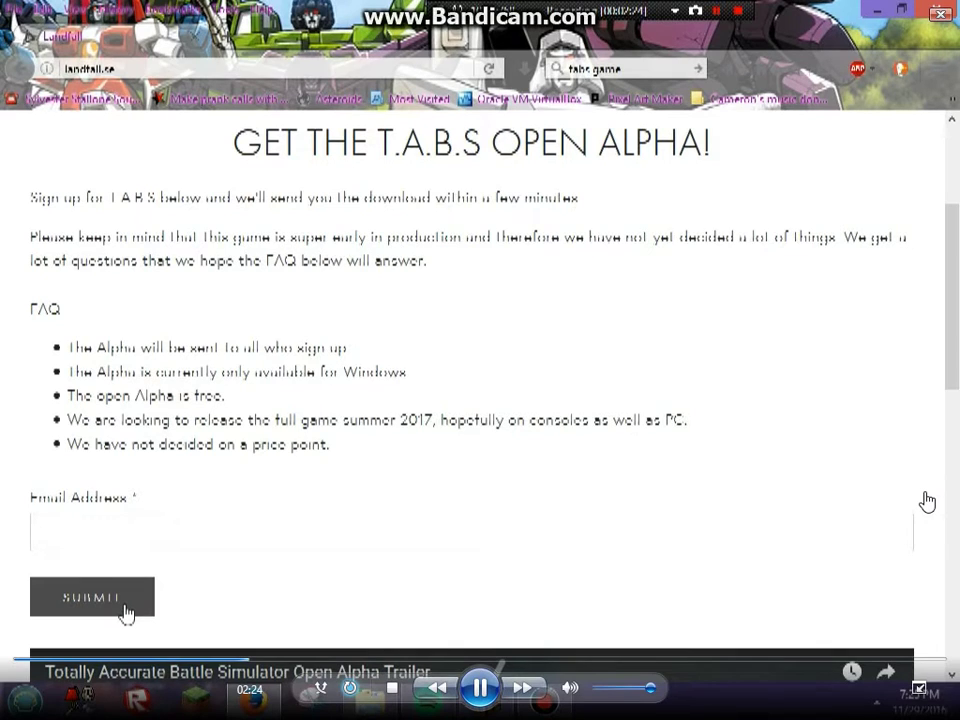
click(124, 614)
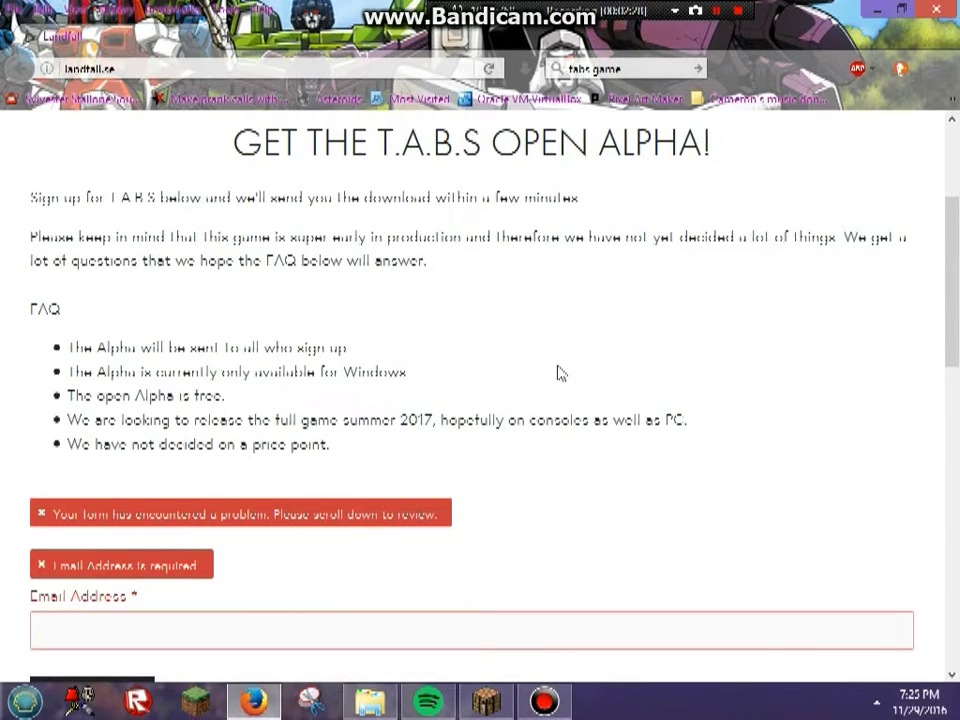
scroll(560, 372, up, 3)
scroll(561, 375, down, 3)
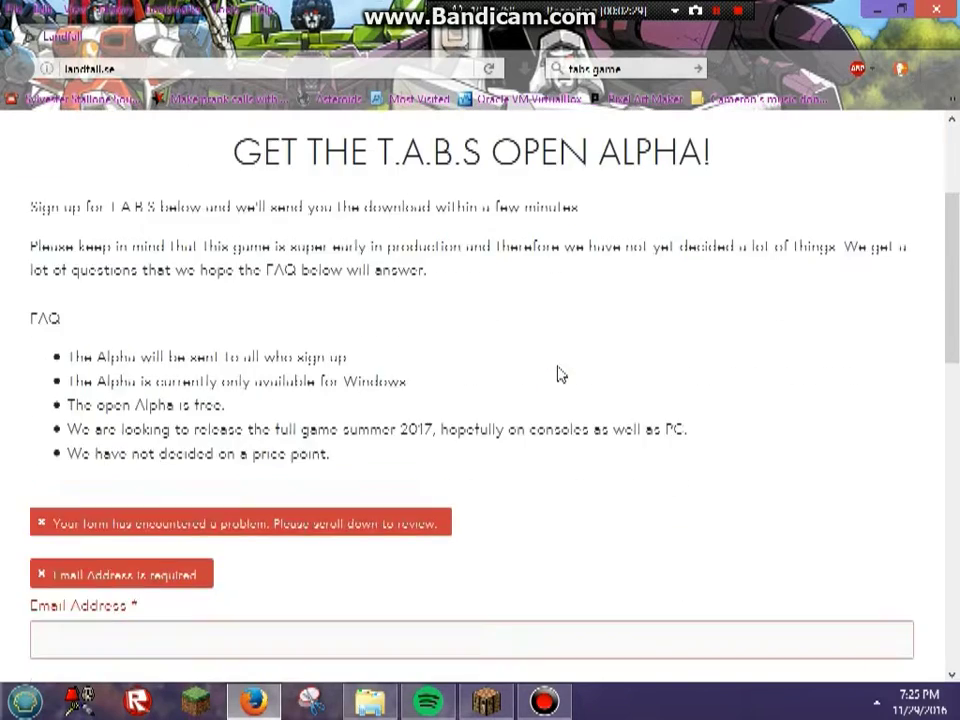
scroll(561, 375, up, 3)
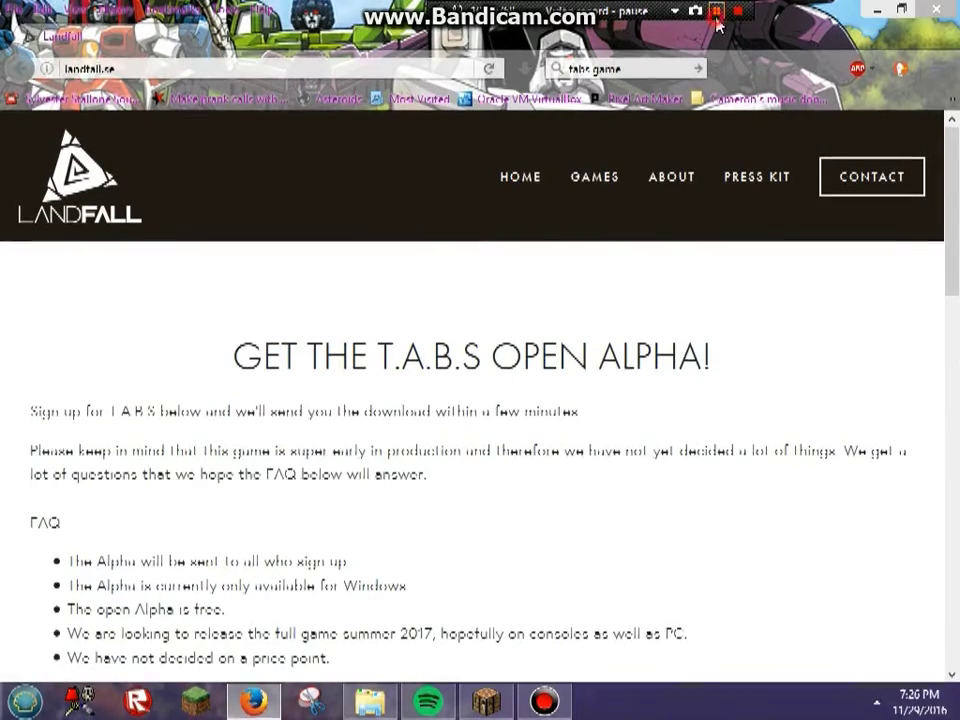
Step: Show the Landfall Games 'TABS Open Alpha is here!' email and replay it from twenty seconds back
click(728, 18)
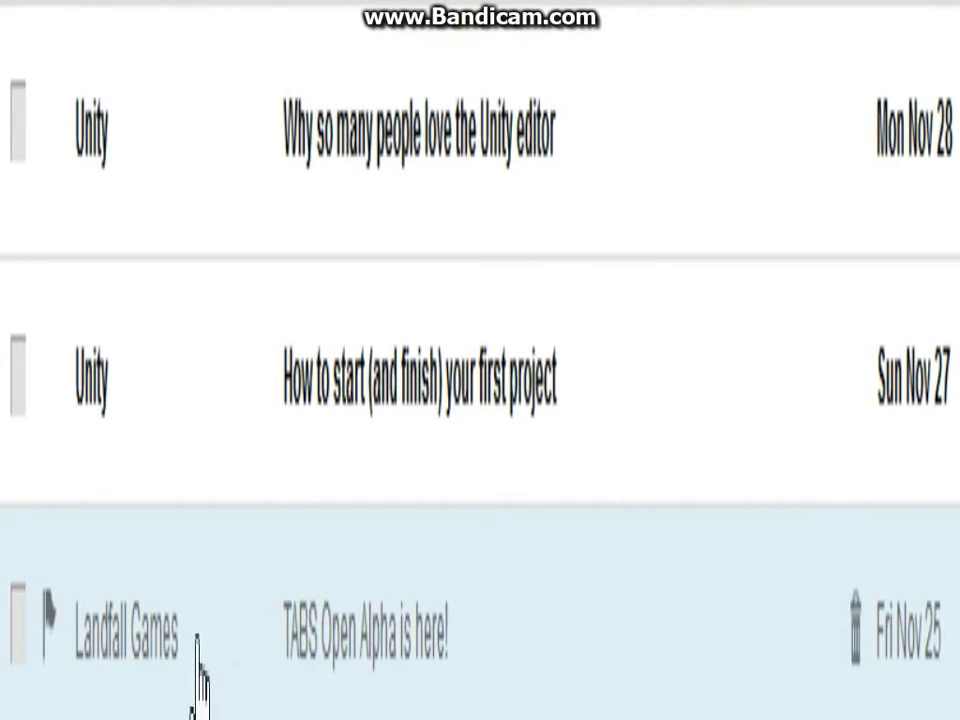
mouse_move(426, 700)
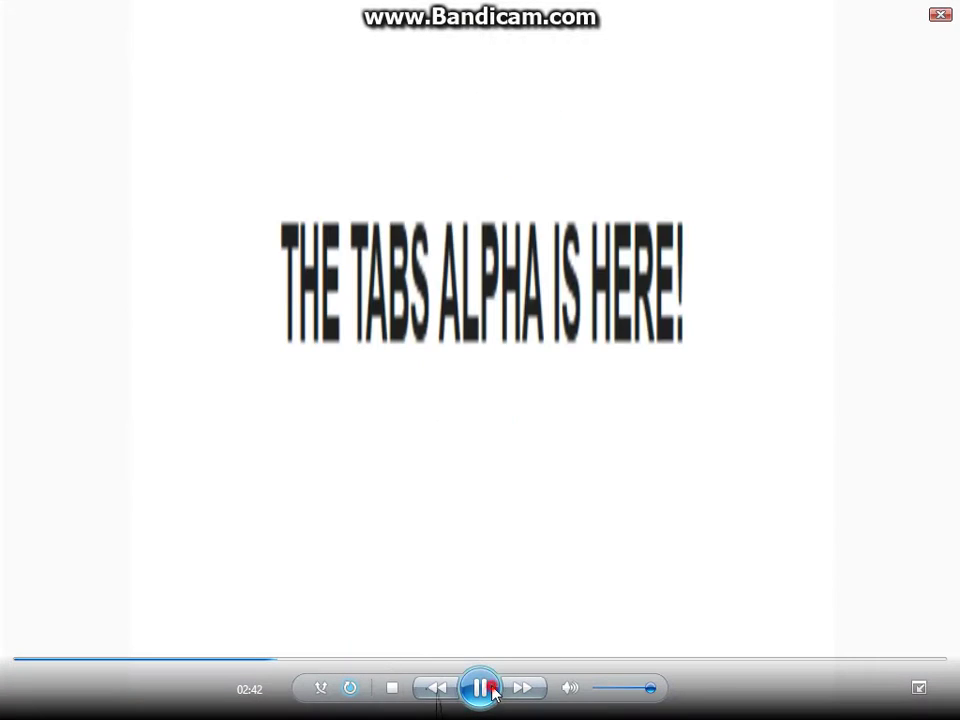
click(480, 688)
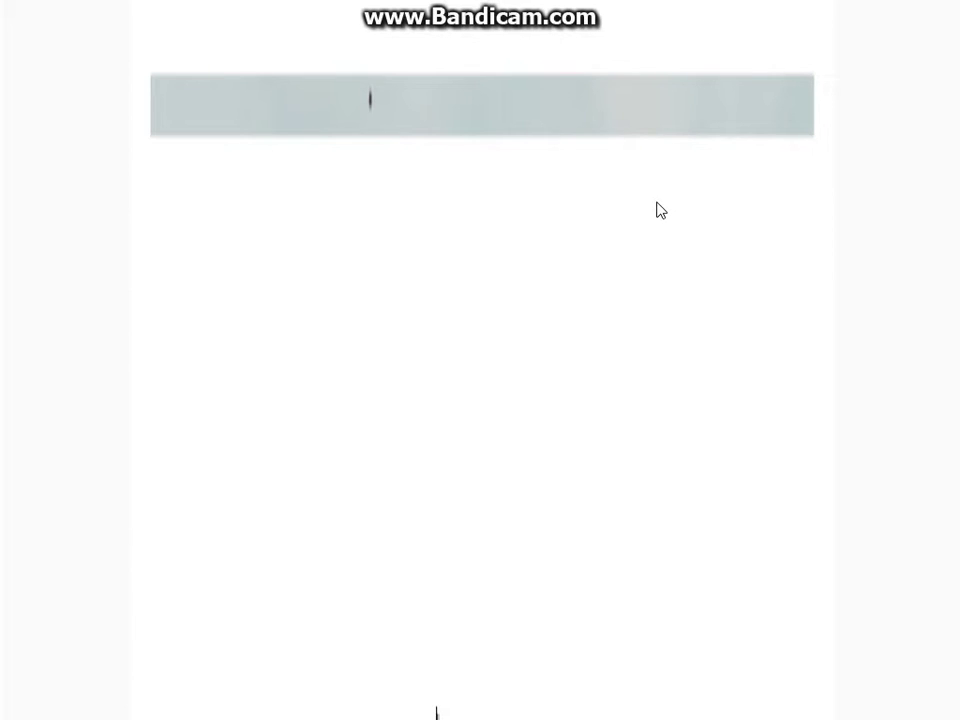
mouse_move(436, 710)
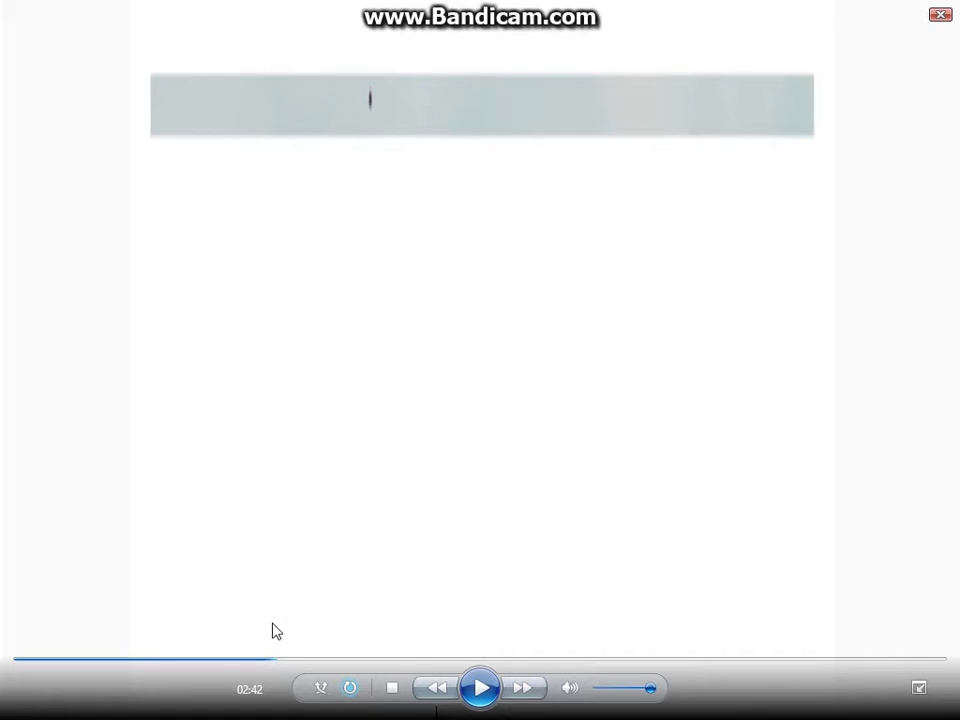
click(239, 661)
click(480, 687)
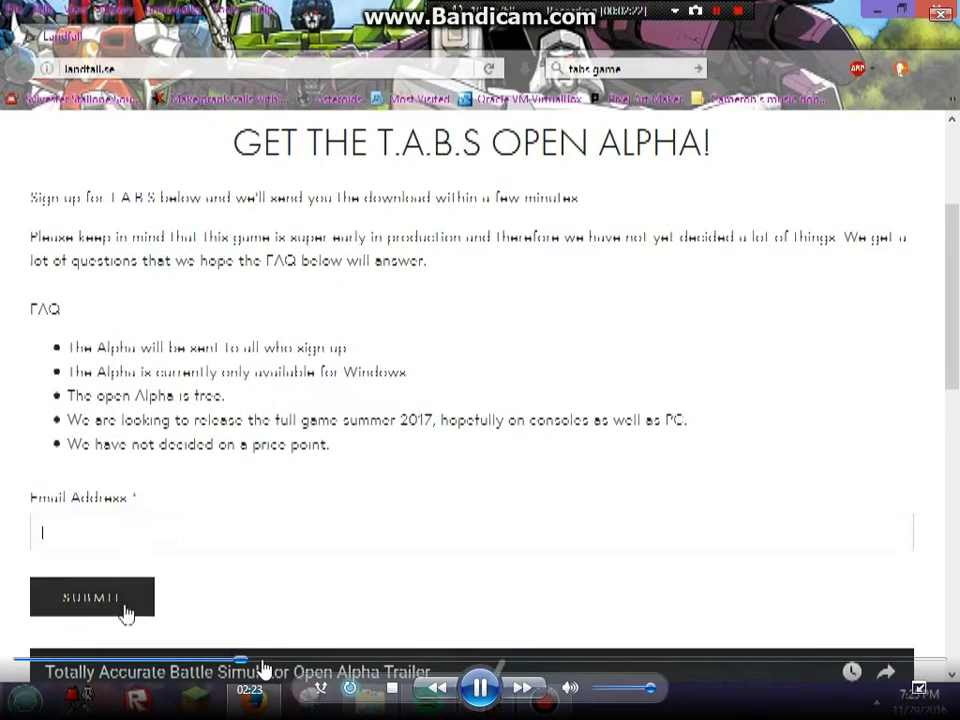
Step: Seek ahead to Landfall's 'THANKS FOR JOINING THE TABS ALPHA!' download page
click(252, 662)
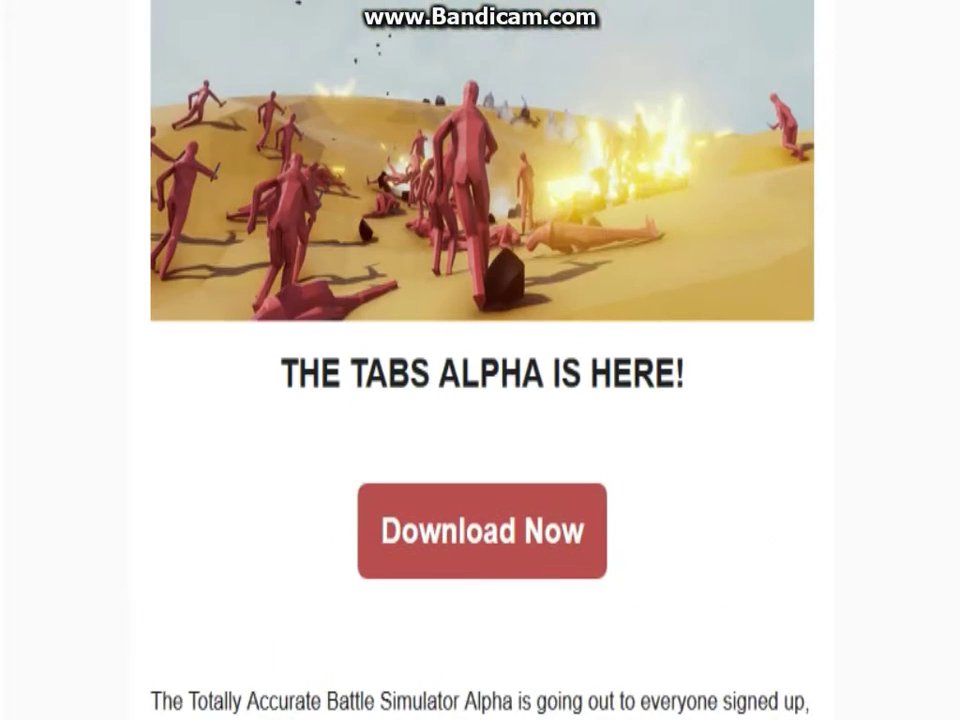
mouse_move(40, 690)
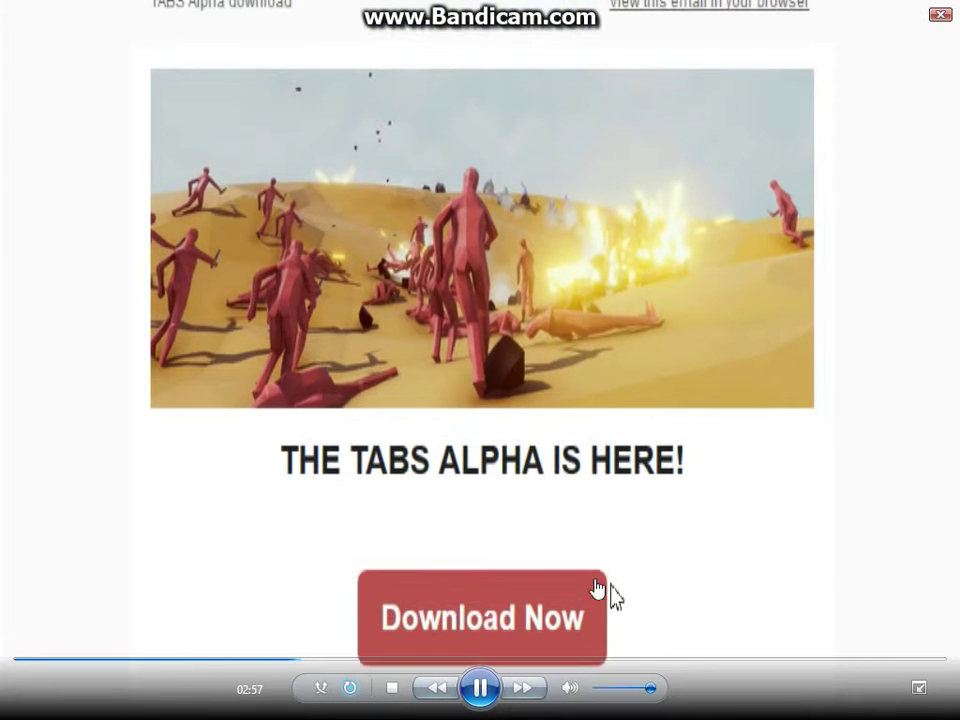
click(318, 659)
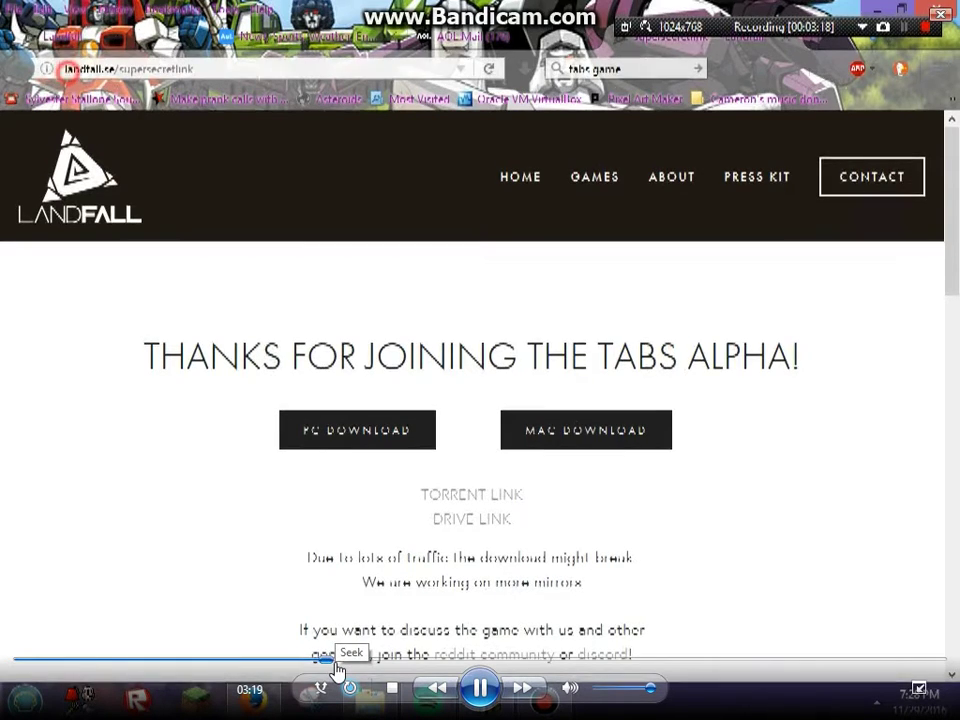
Step: Seek ahead until the PC download link opens the mega.nz page, still loading
click(337, 662)
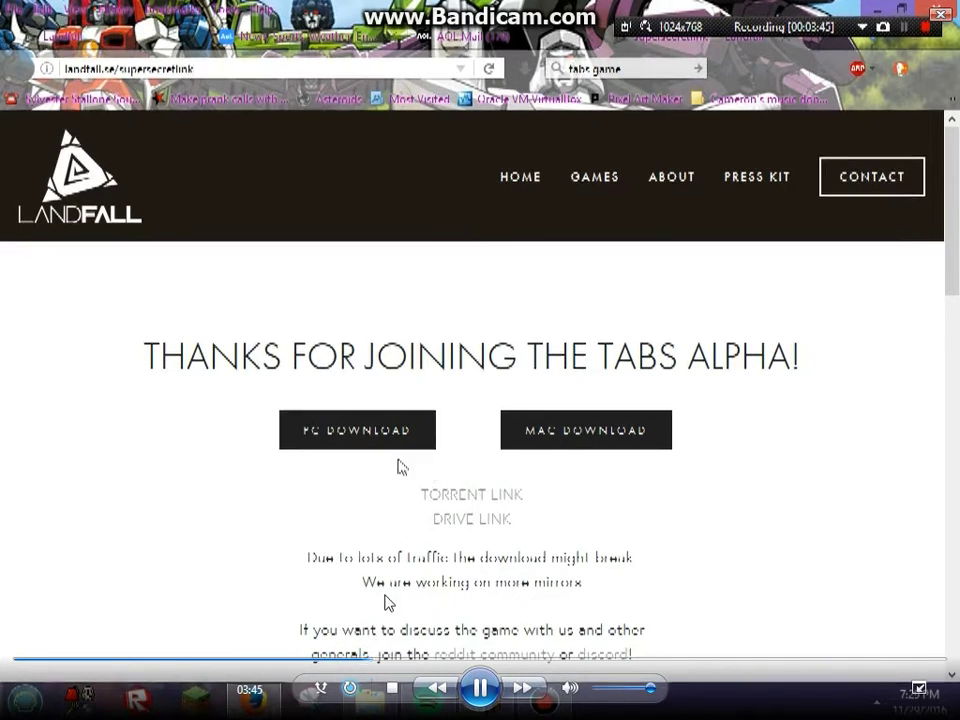
click(381, 662)
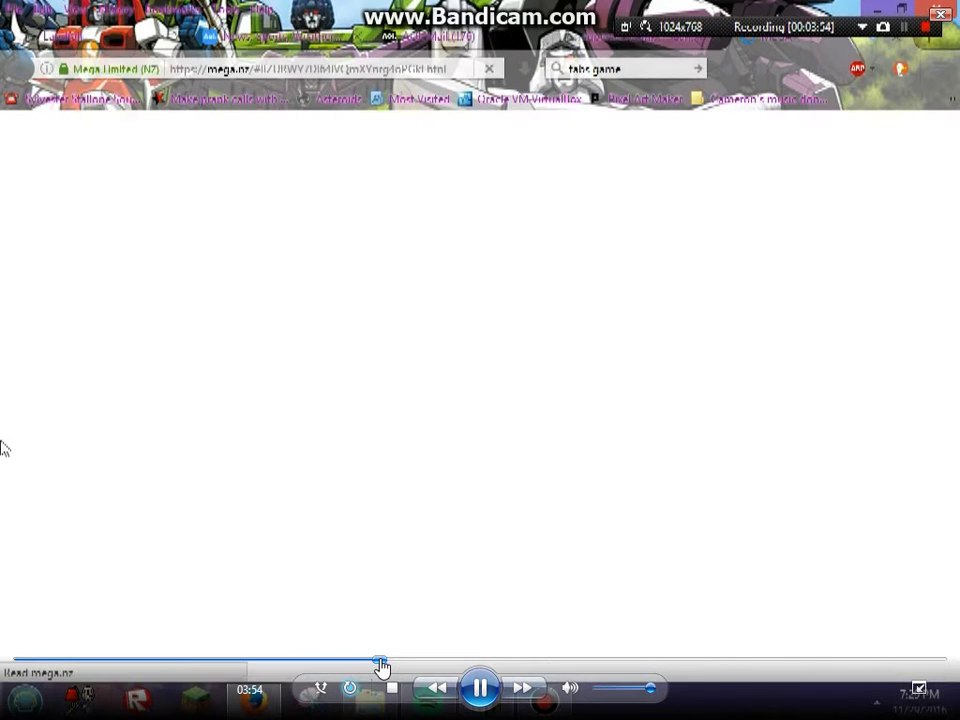
click(380, 663)
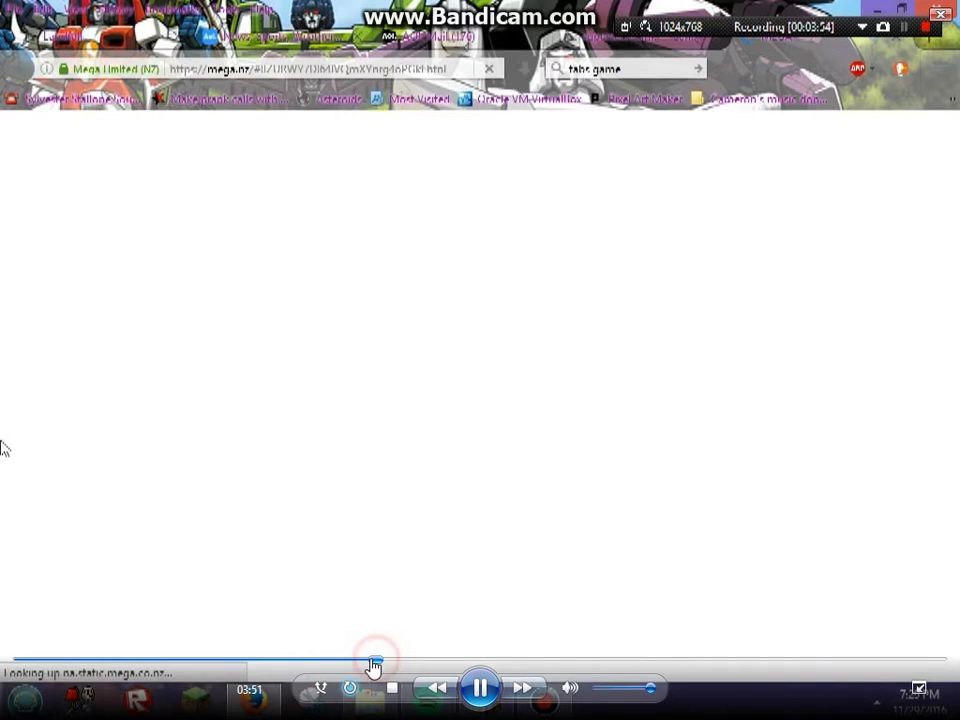
Step: Advance past the 35.7 MB MEGA zip download to File Explorer opening
click(372, 663)
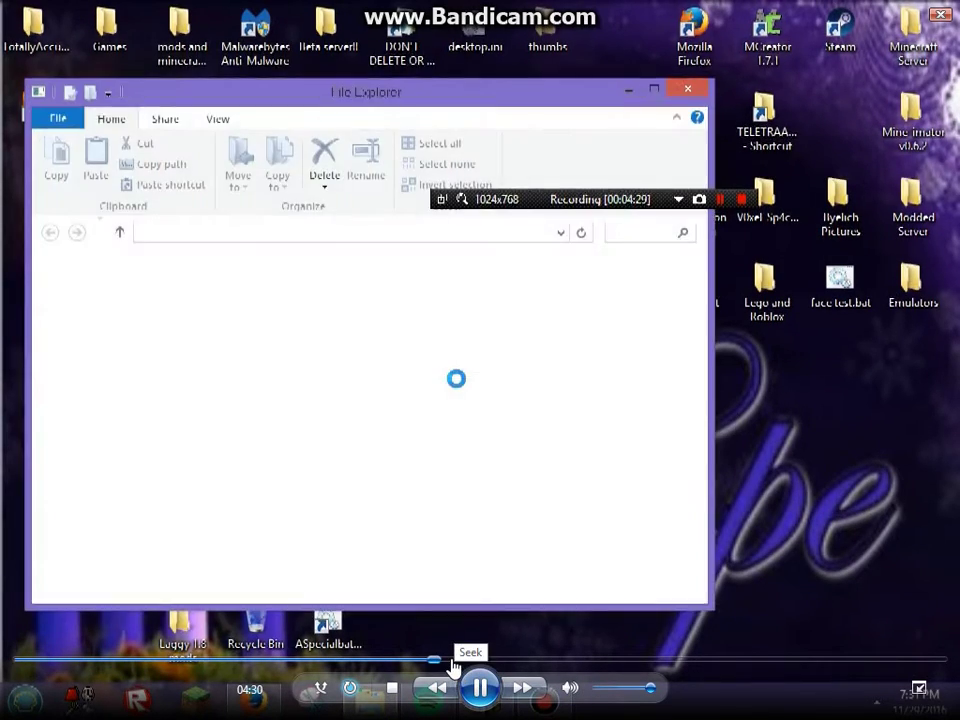
Step: Search the Downloads folder for 'totally' to find TotallyAccurateBattleSimulator Data.zip
click(452, 662)
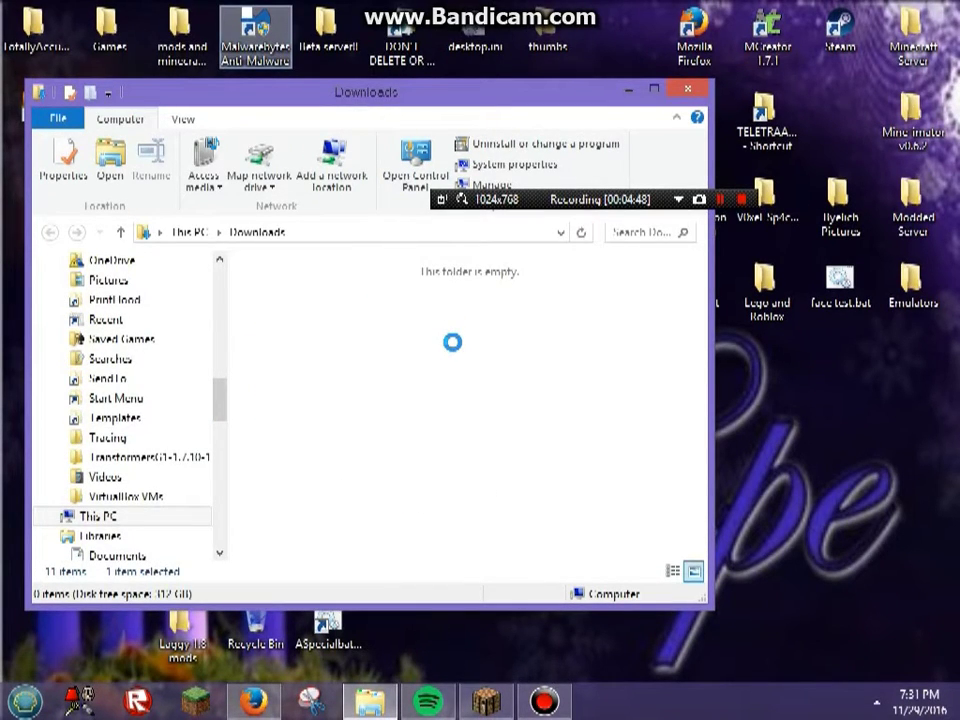
mouse_move(654, 510)
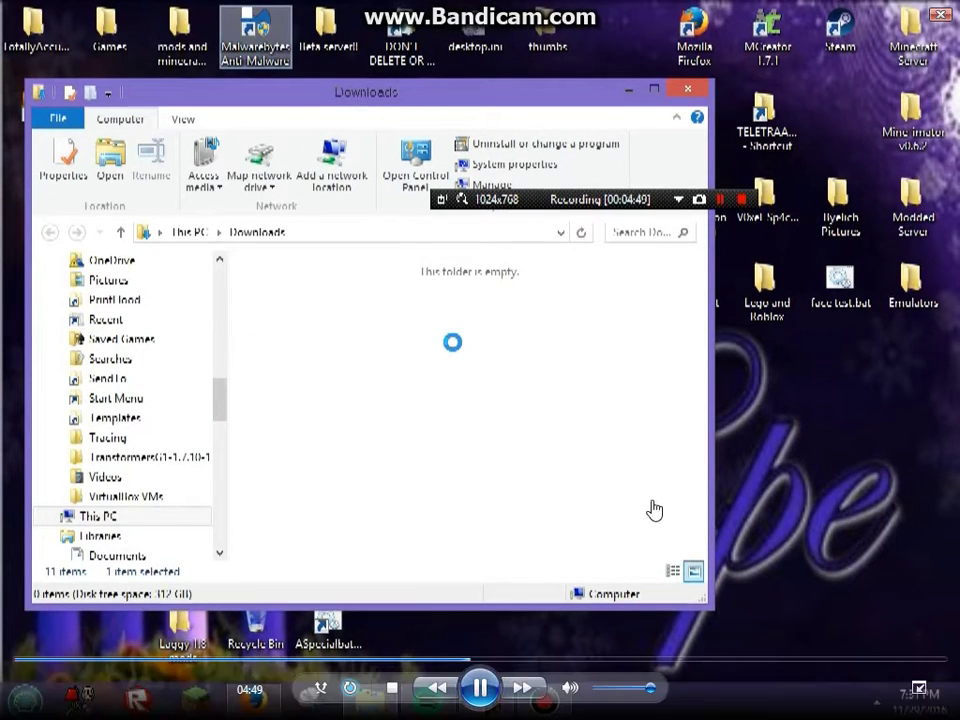
click(480, 665)
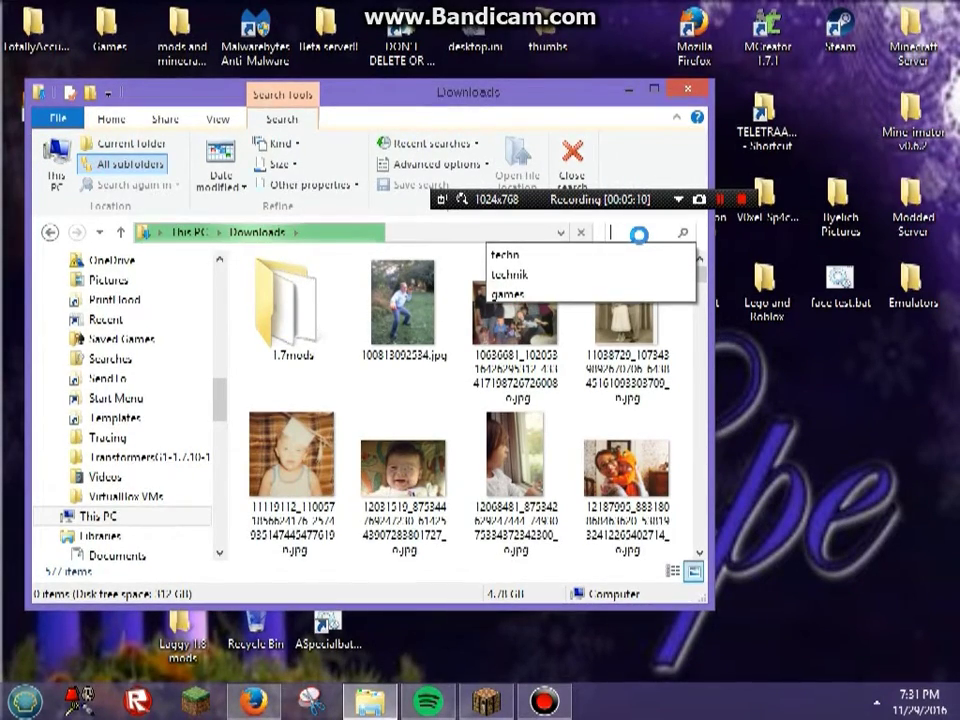
text(to)
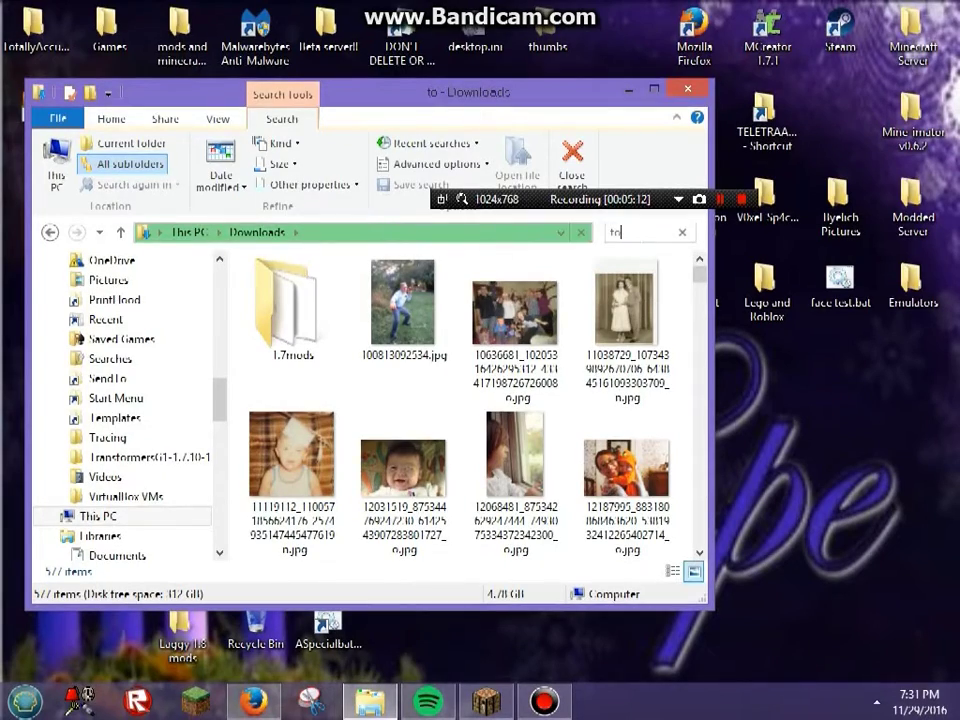
text(t)
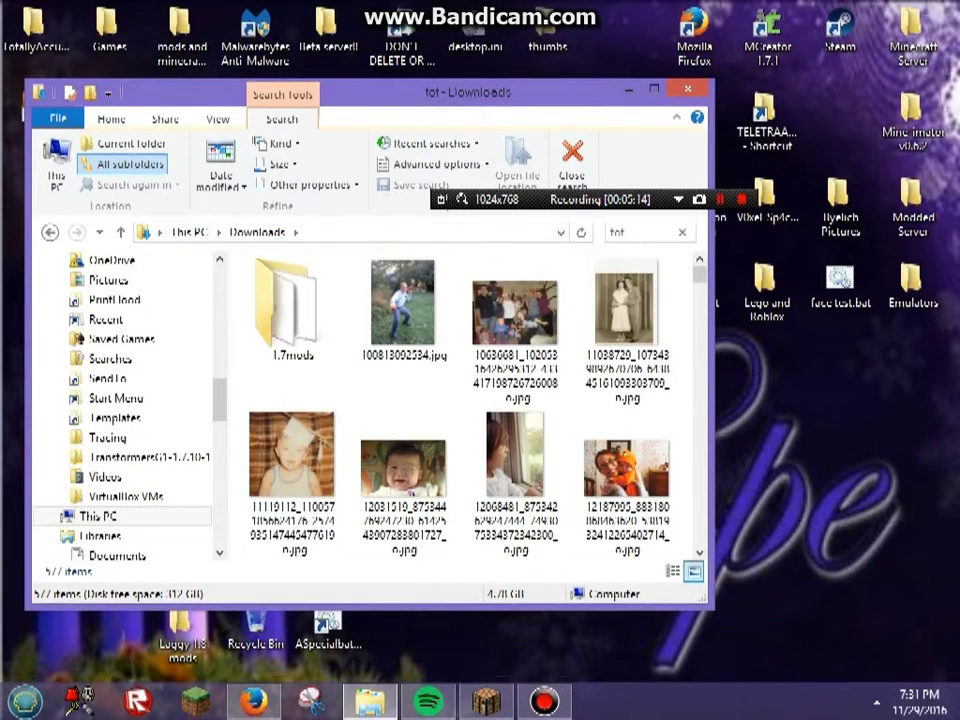
text(all)
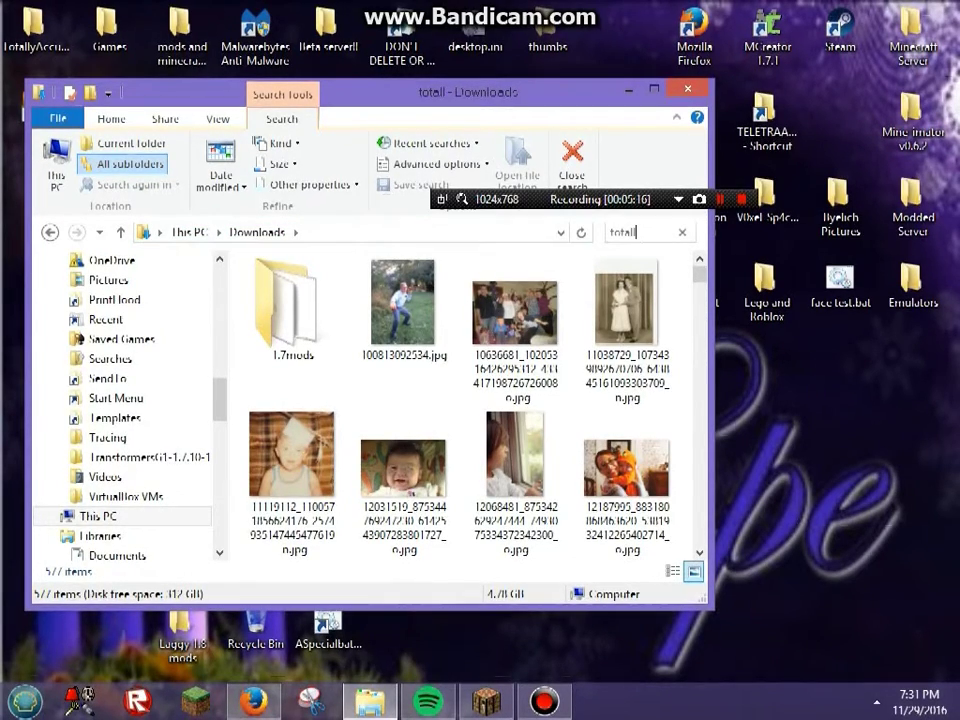
text(y)
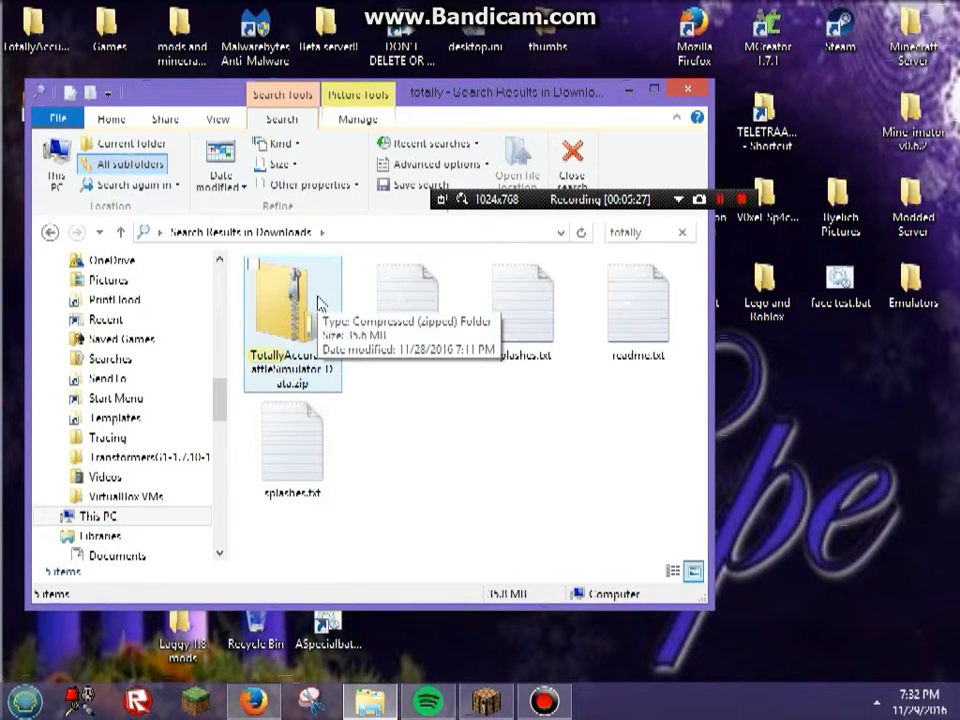
Step: Copy the TABS data zip from the search results onto the desktop and extract it there
click(262, 292)
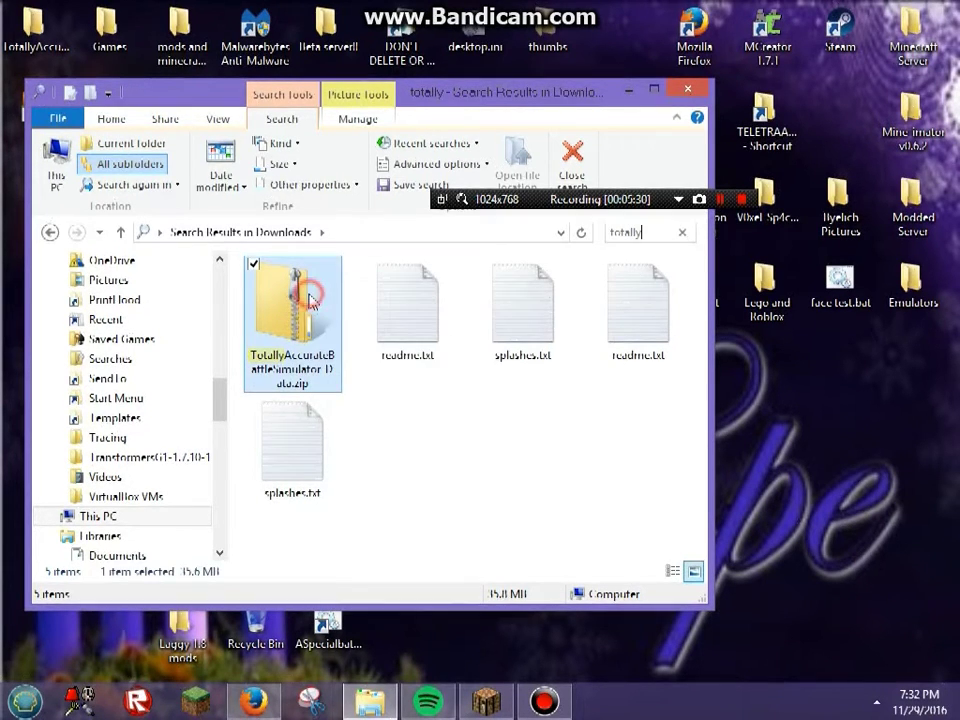
drag(332, 368, 632, 58)
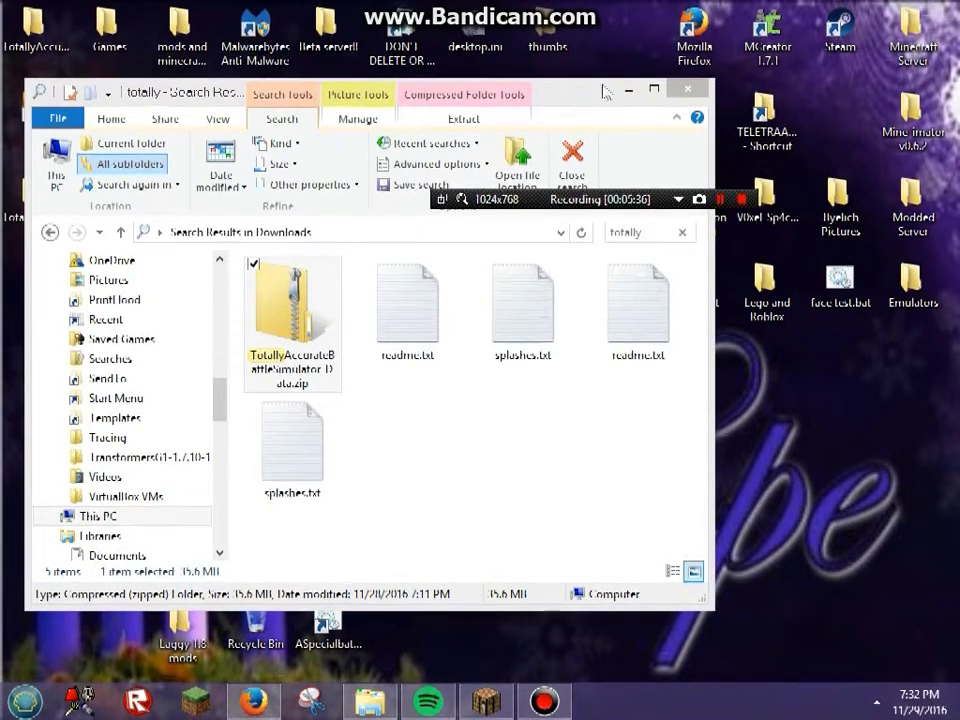
click(689, 91)
click(615, 51)
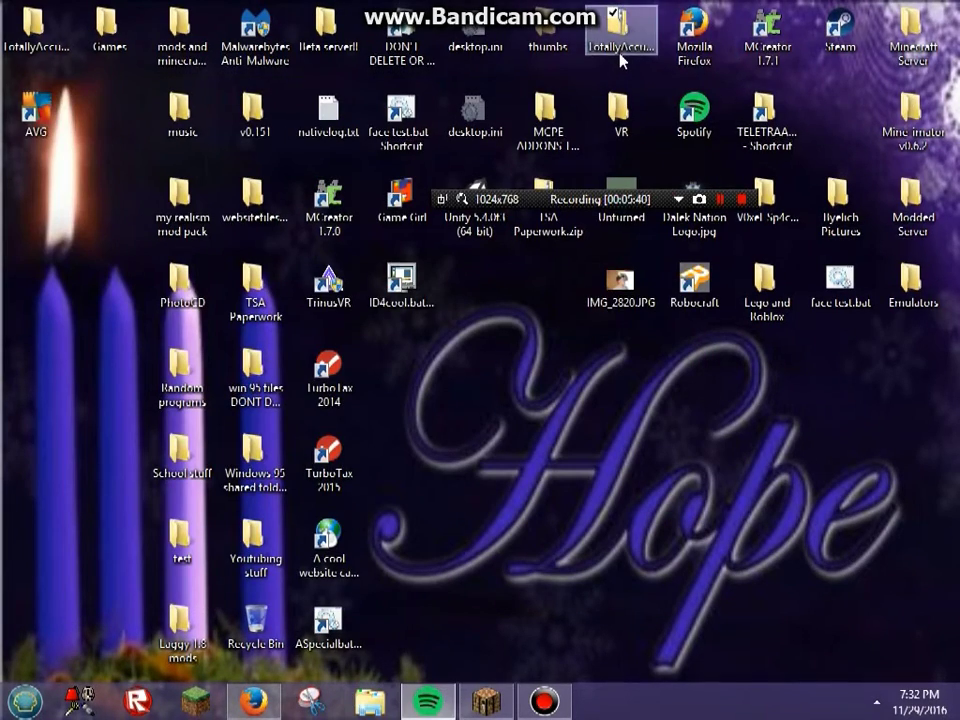
drag(615, 47, 535, 418)
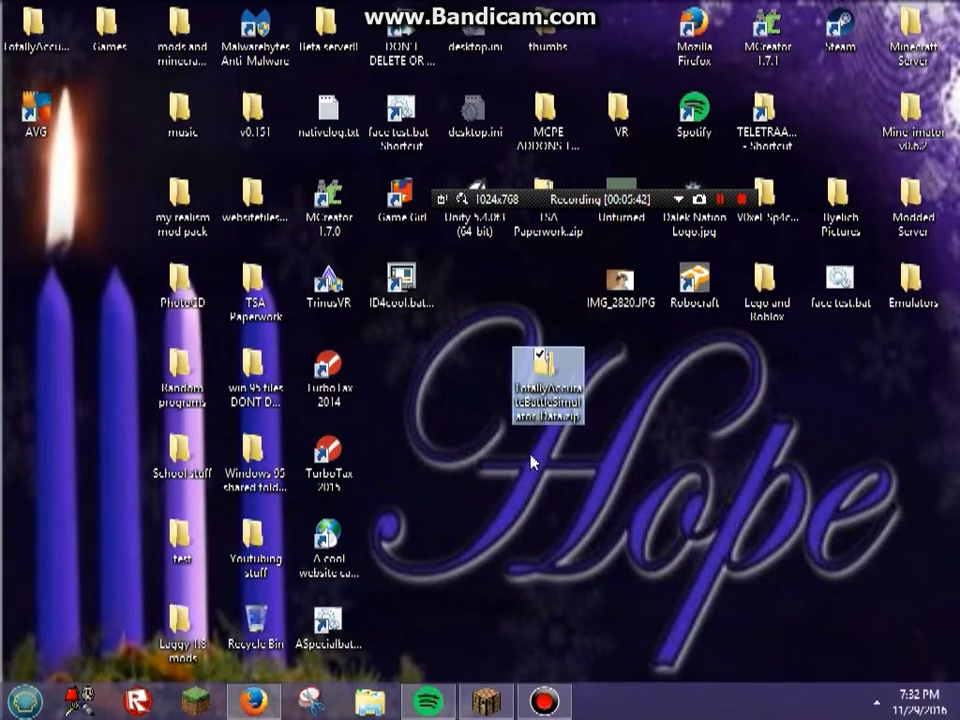
click(626, 379)
click(545, 395)
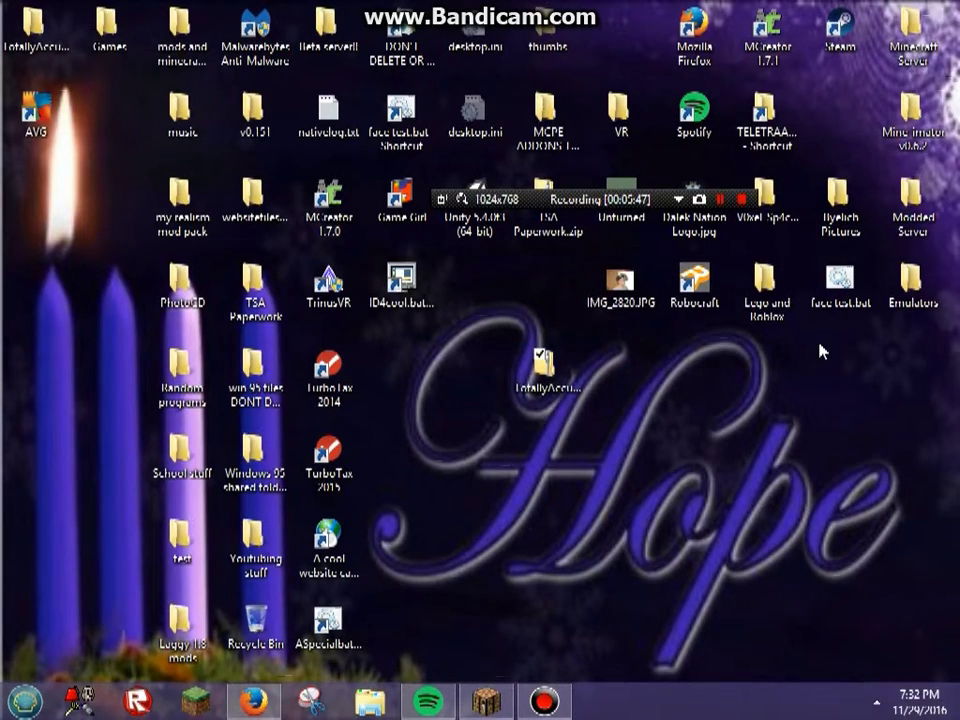
key(super+e)
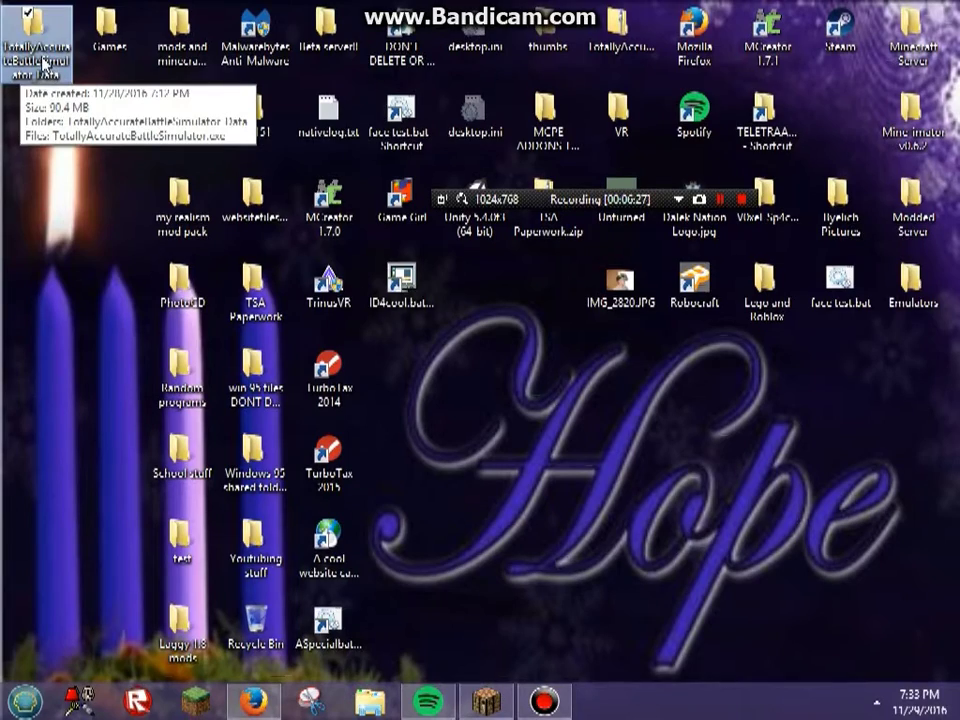
Step: Open the extracted TotallyAccurateBattleSimulator Data folder and run TotallyAccurateBattleSimulator.exe
double_click(43, 62)
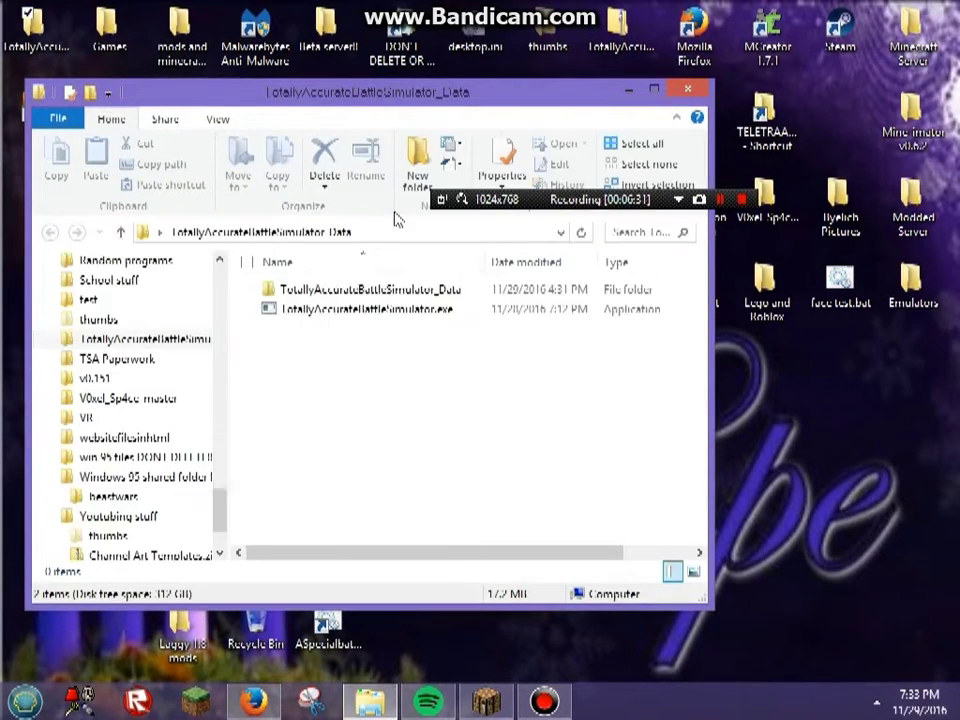
click(332, 311)
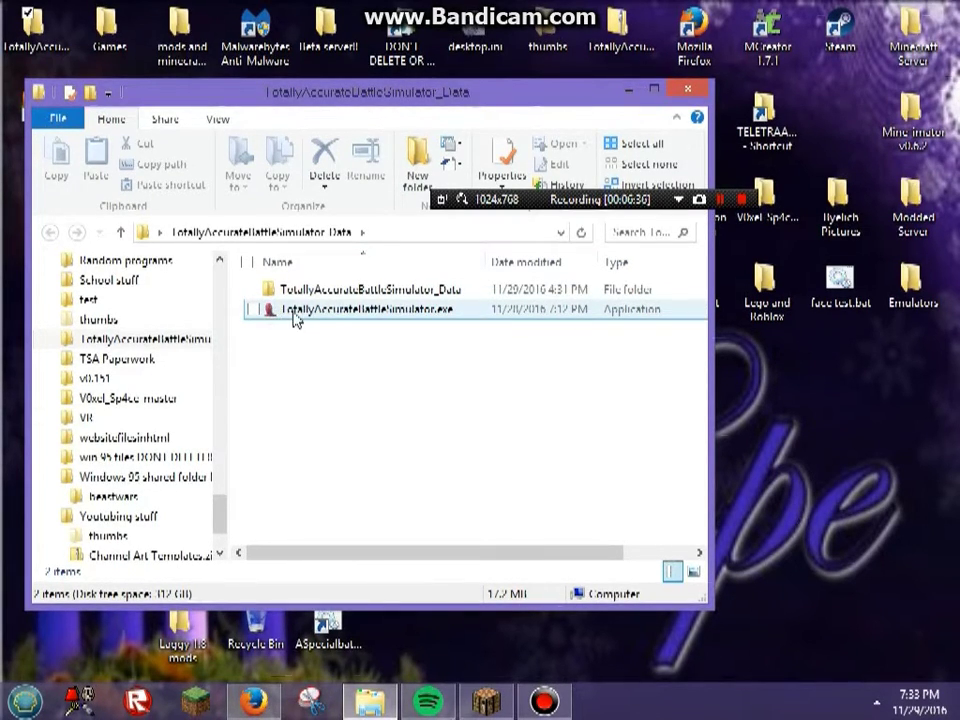
double_click(398, 322)
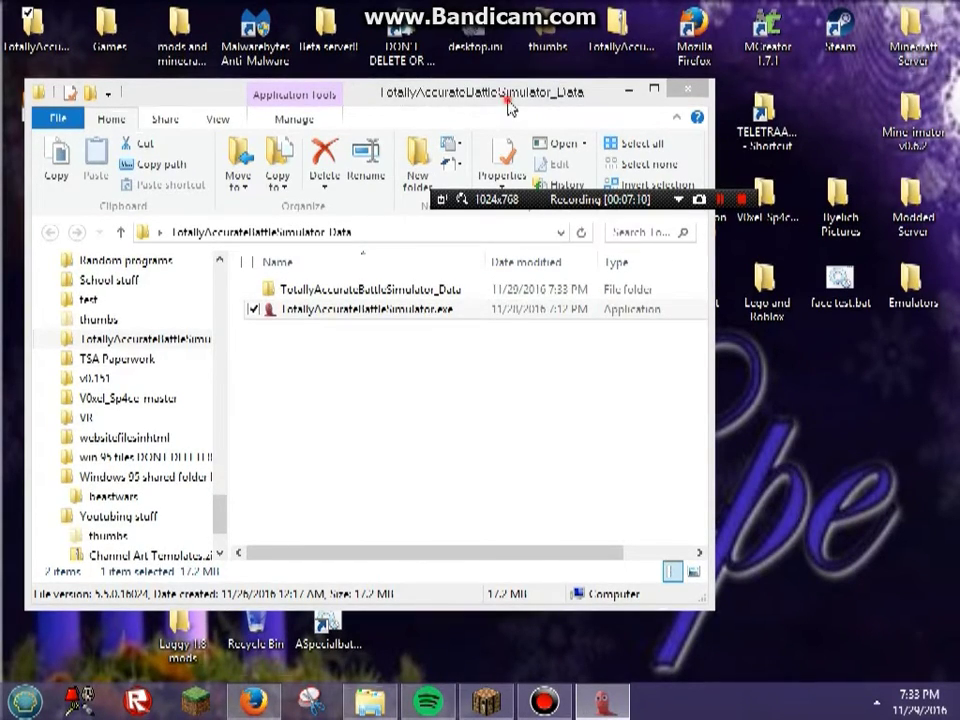
drag(649, 192, 653, 190)
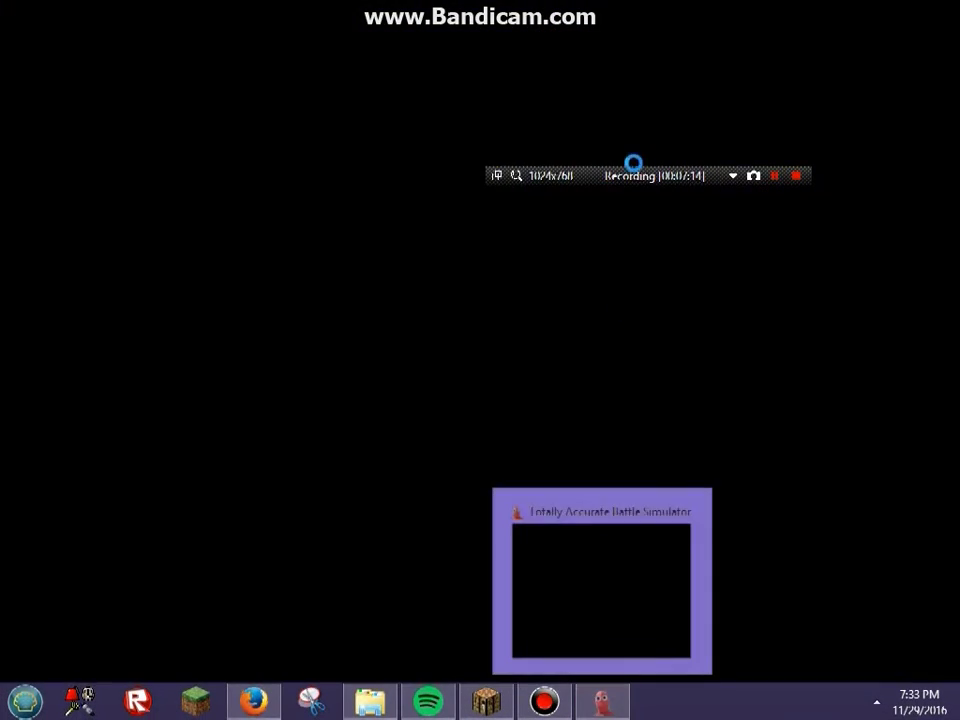
Step: Bring the game window forward and acknowledge the alpha disclaimer to reach the TABS main menu
click(607, 712)
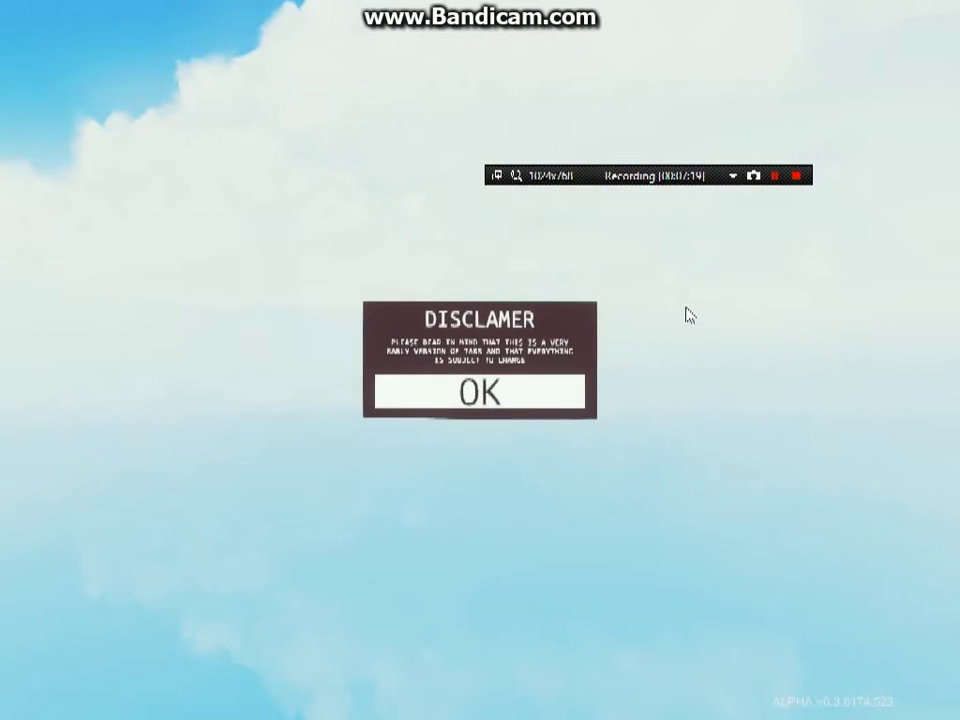
click(477, 398)
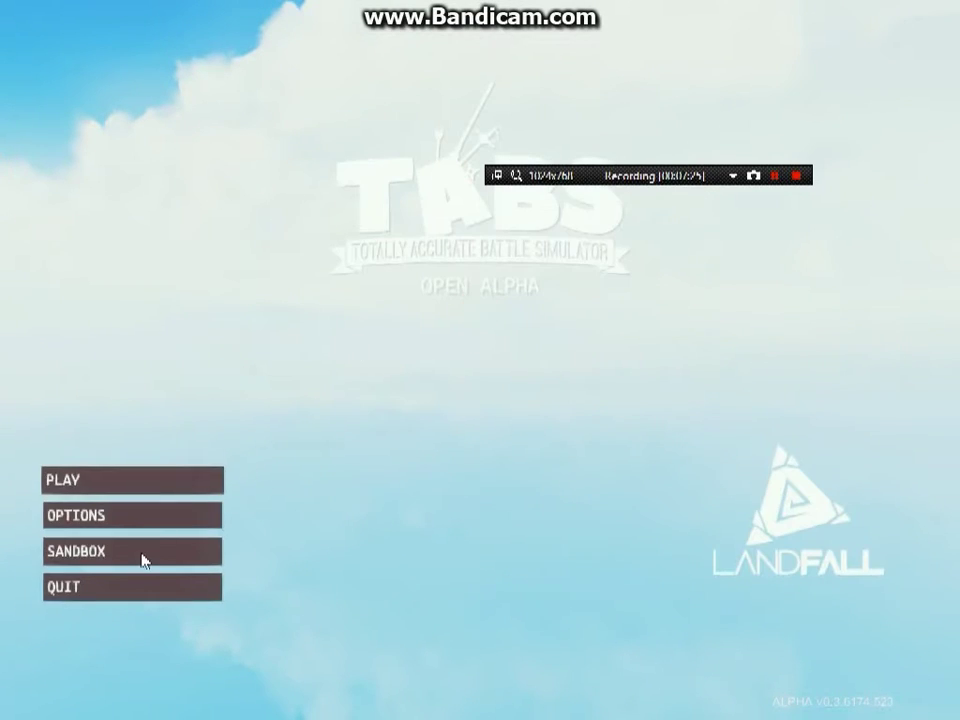
Step: Enter Sandbox mode and place three Napoleon-era Cannon Crews on the left side
click(142, 556)
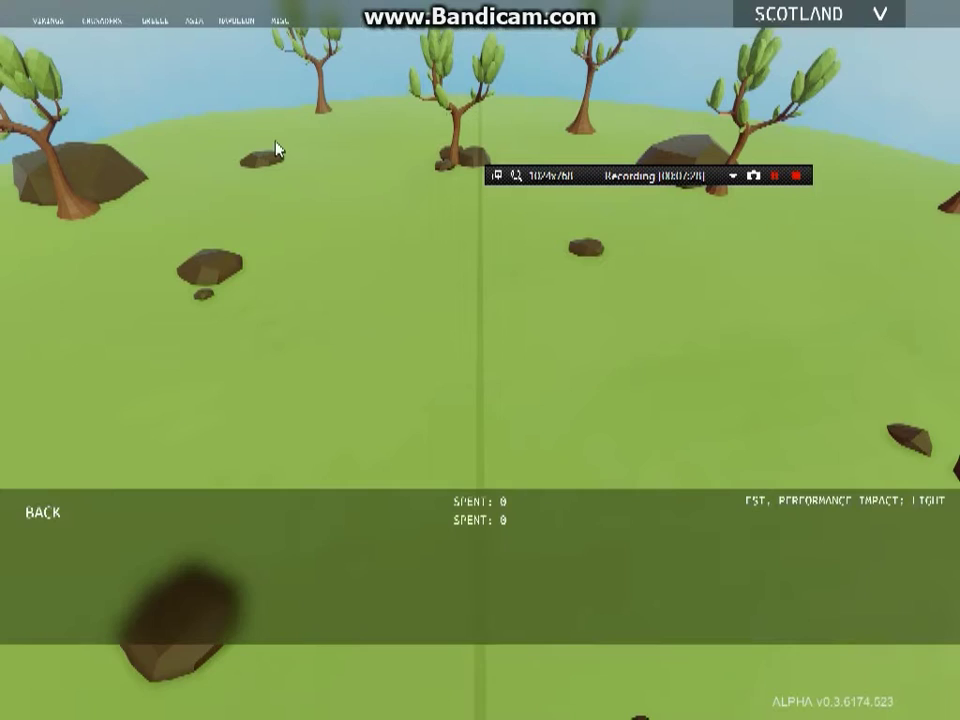
click(230, 30)
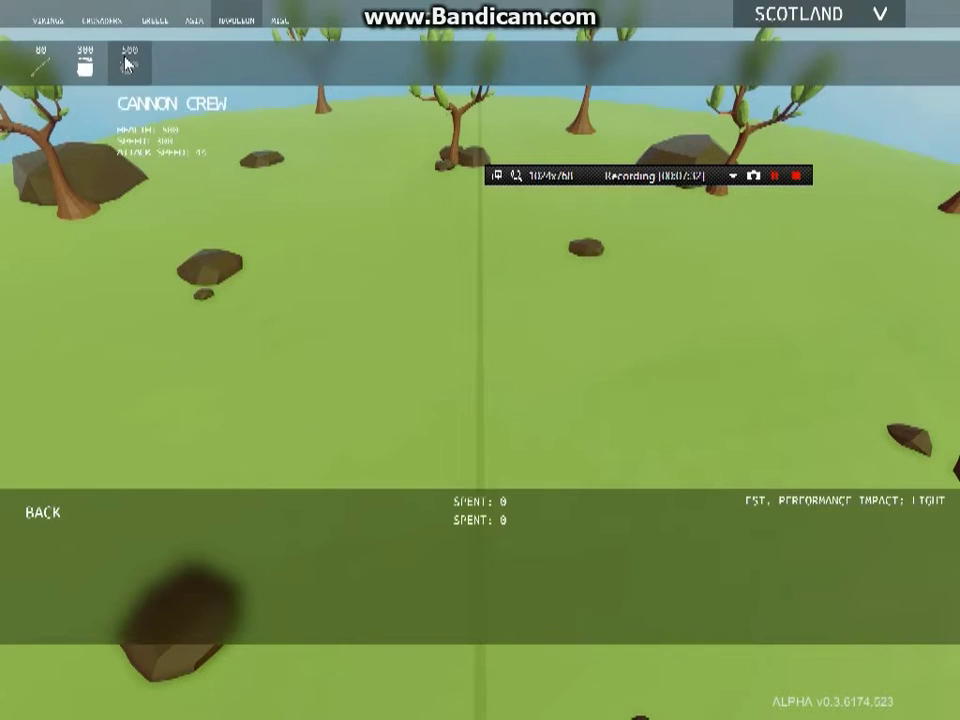
click(125, 63)
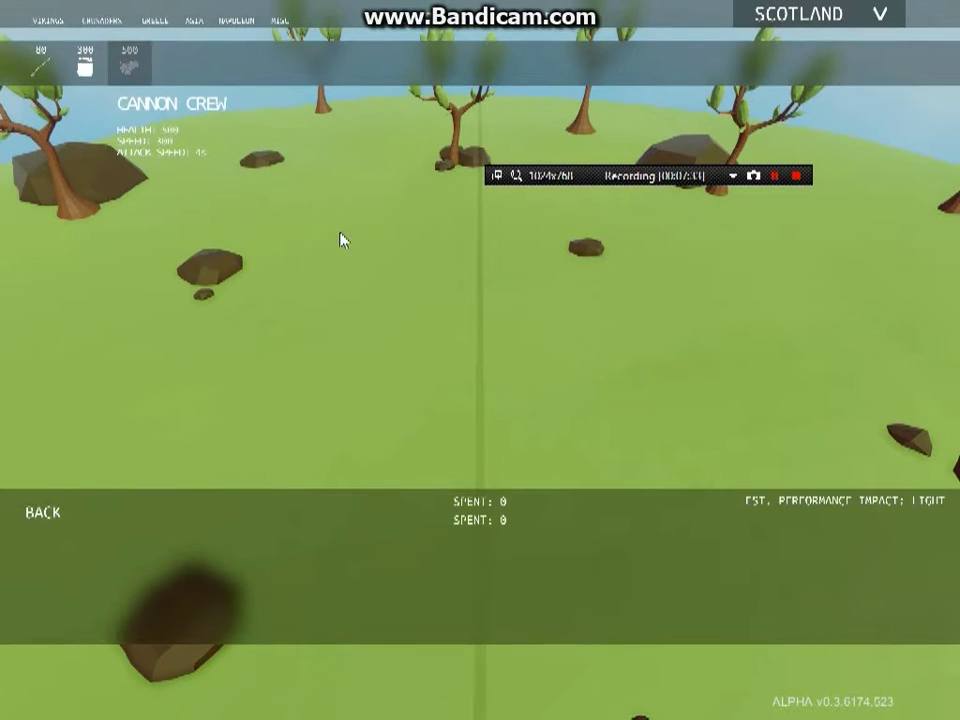
click(395, 310)
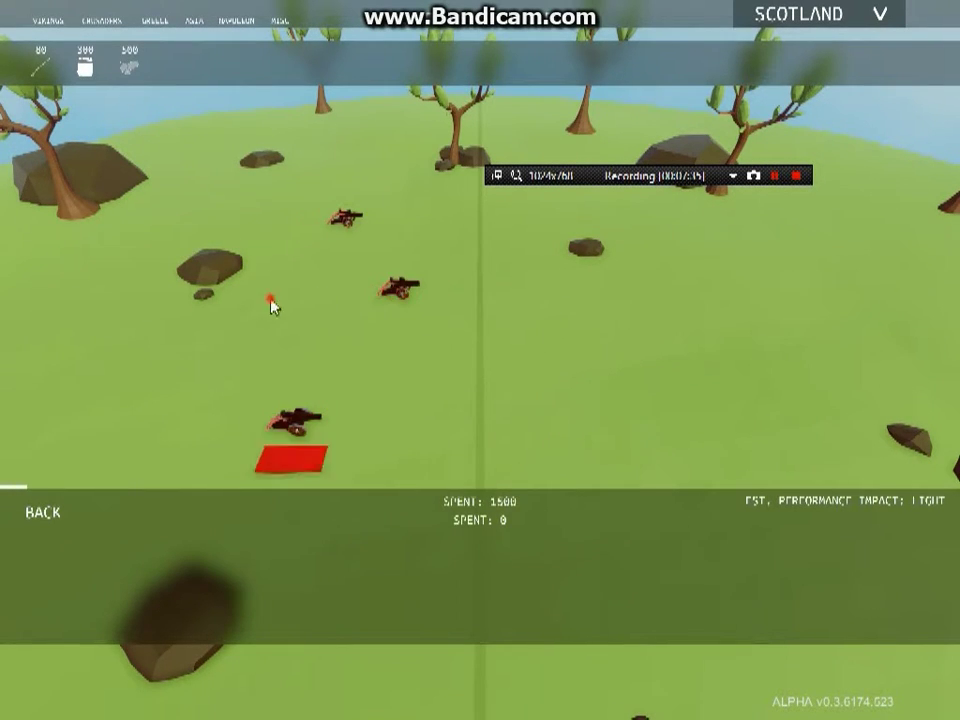
click(162, 382)
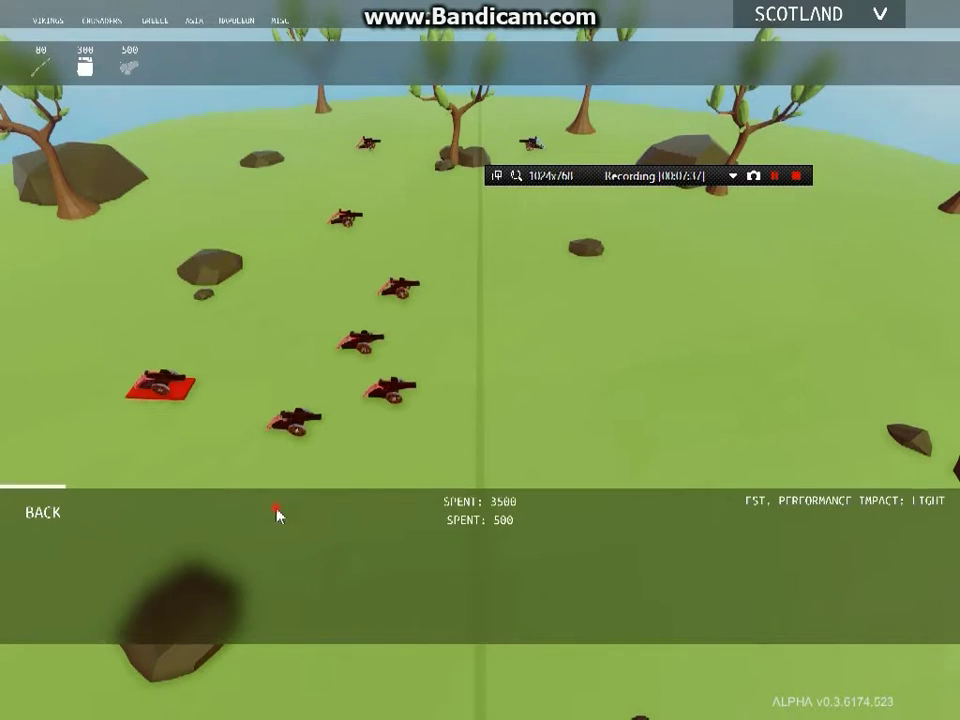
click(157, 412)
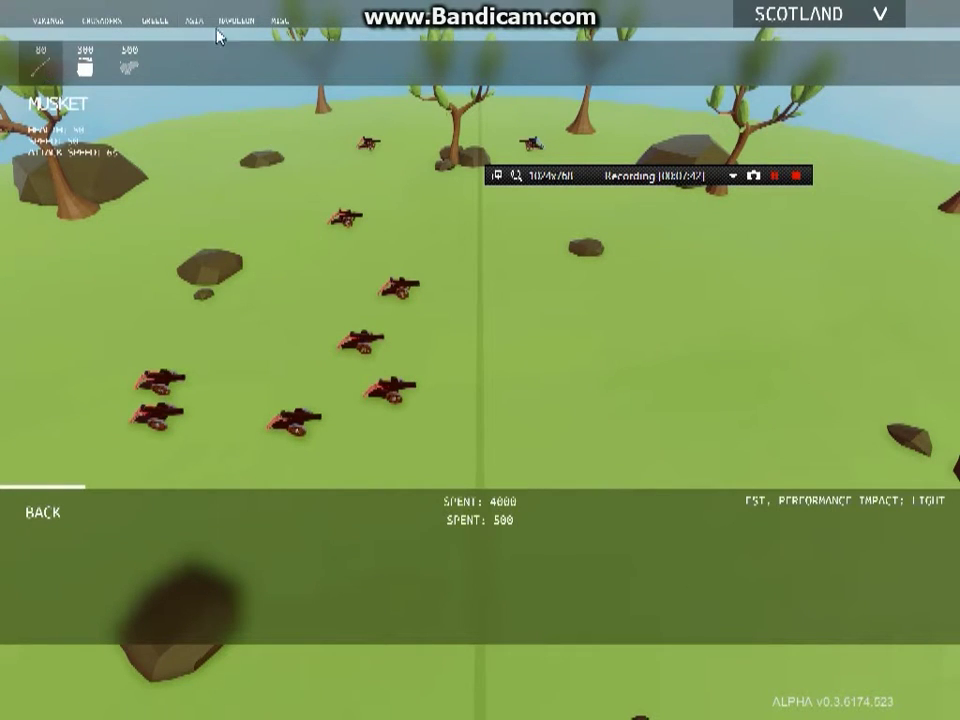
Step: Place a column of Greek spearmen on the right side of the field
click(155, 20)
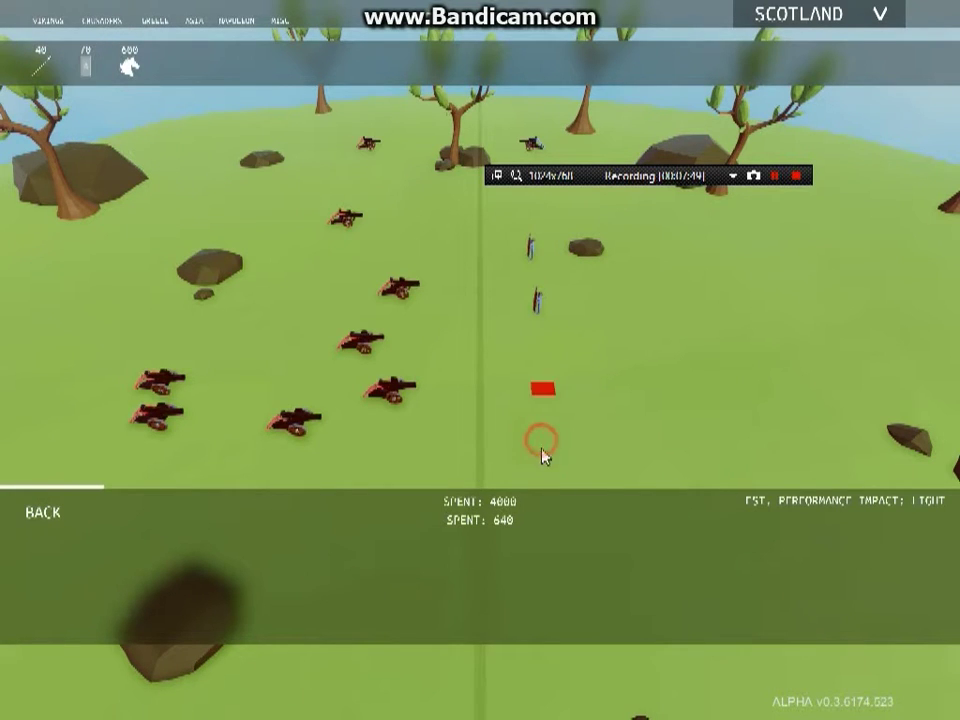
click(540, 390)
click(536, 369)
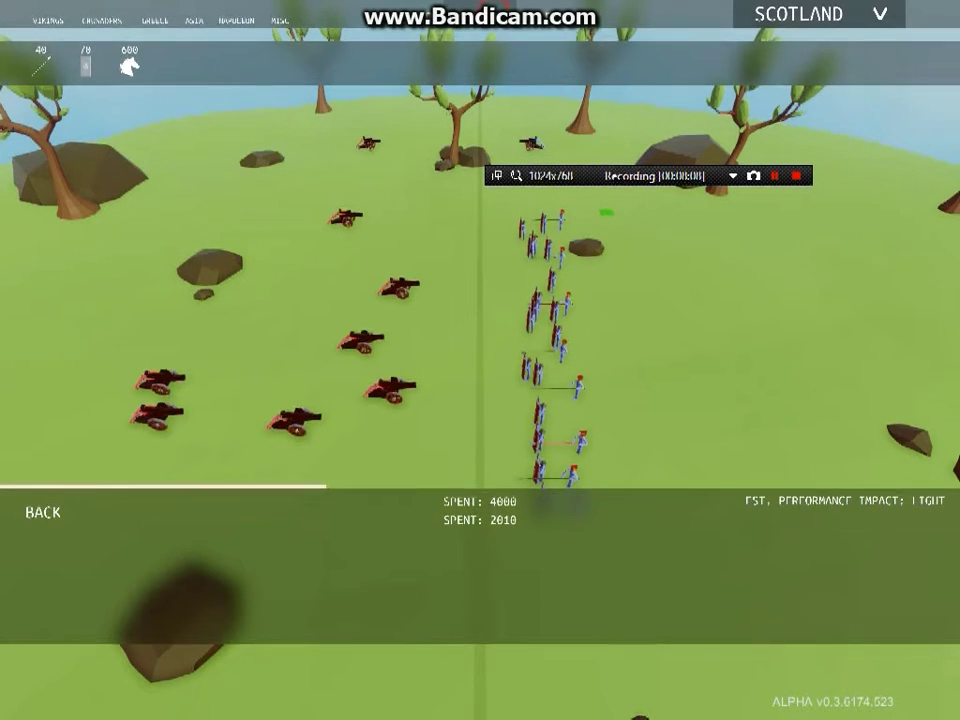
Step: Start the cannons-versus-spearmen battle with the space key
key(space)
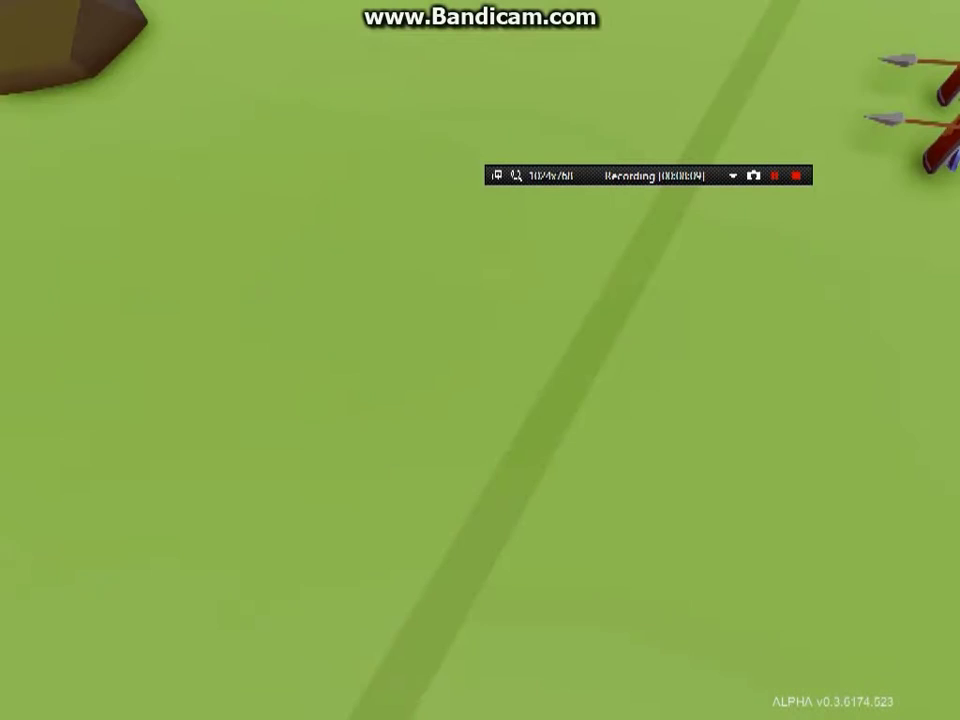